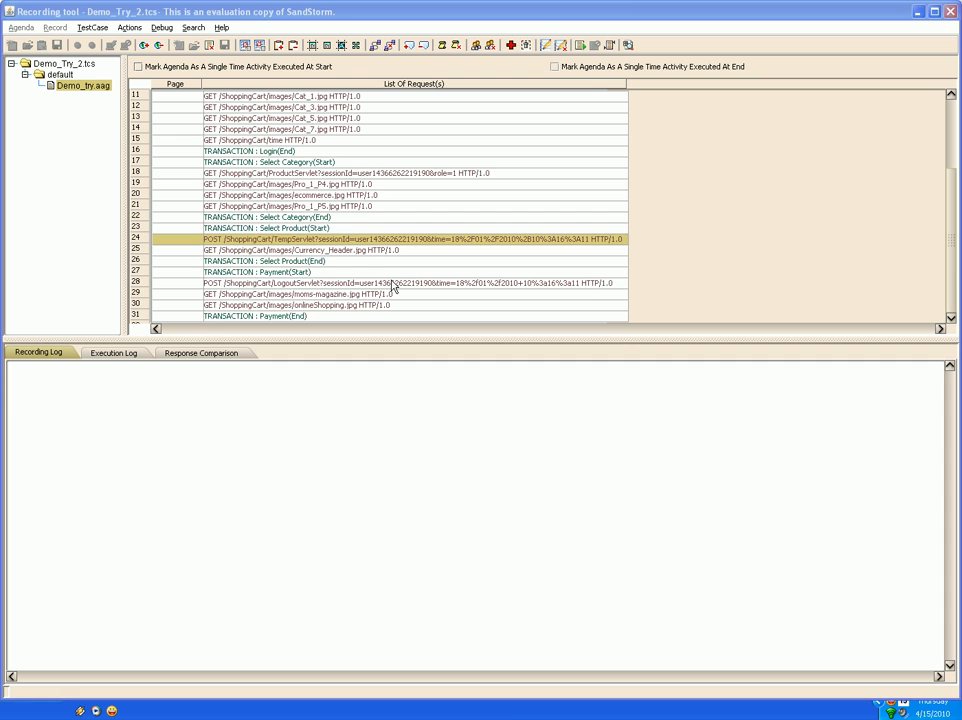
Open the request parameters of the POST LogoutServlet request and mark the sessionId parameter for dynamic modification.
double_click(393, 285)
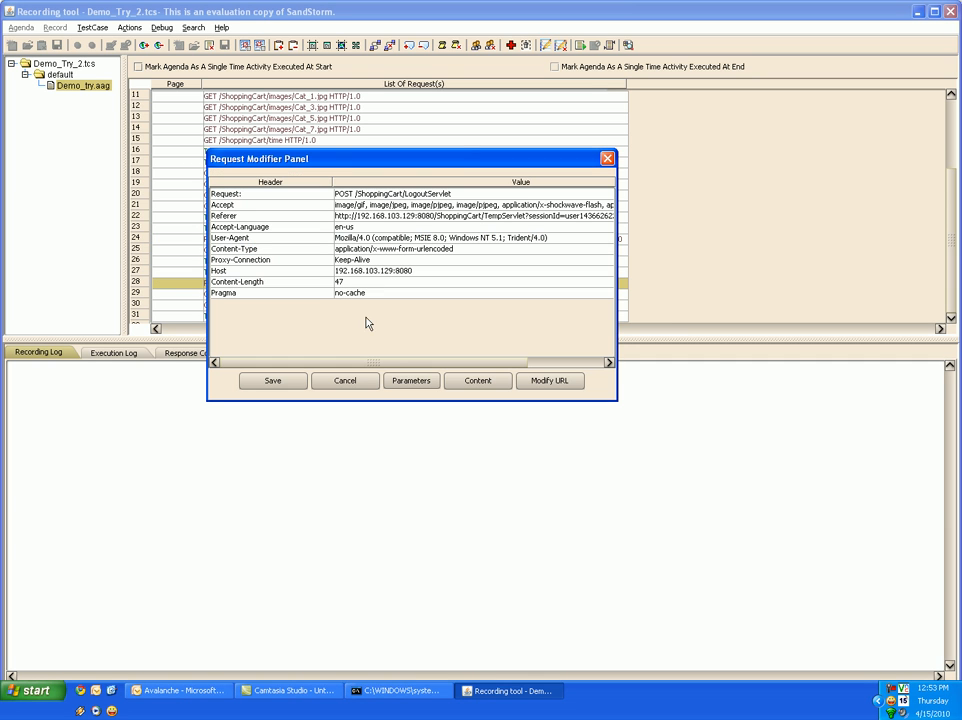
click(409, 382)
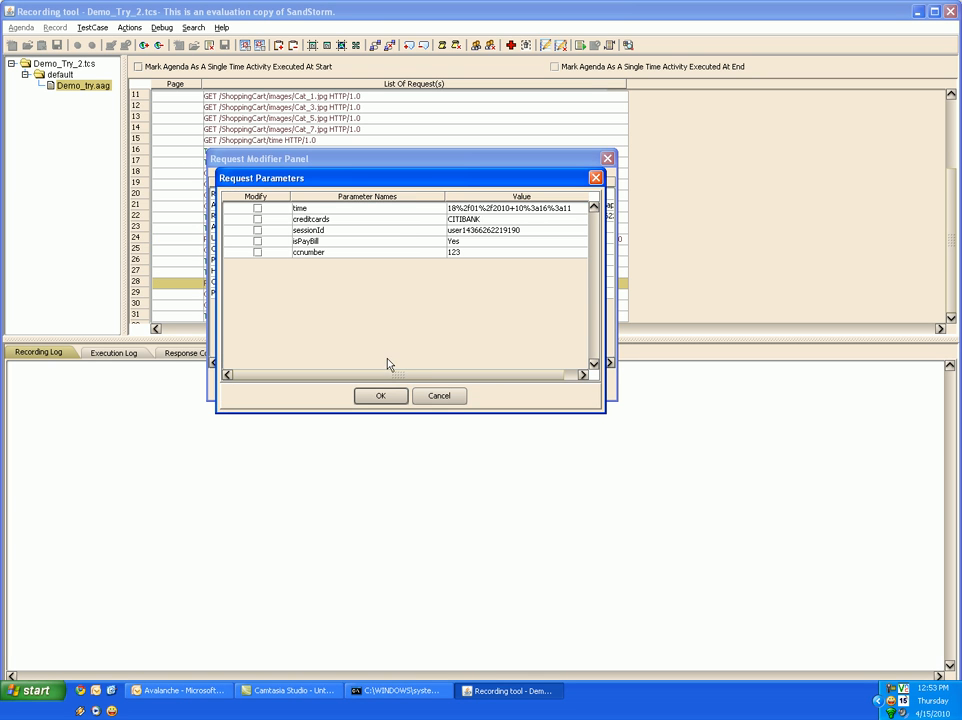
click(258, 235)
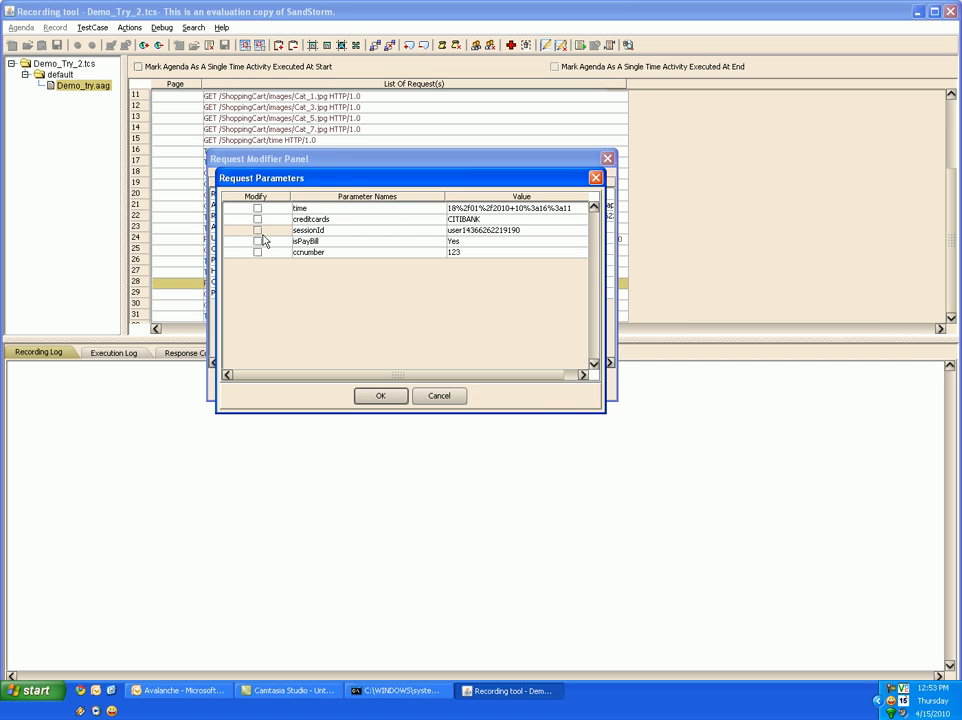
click(258, 234)
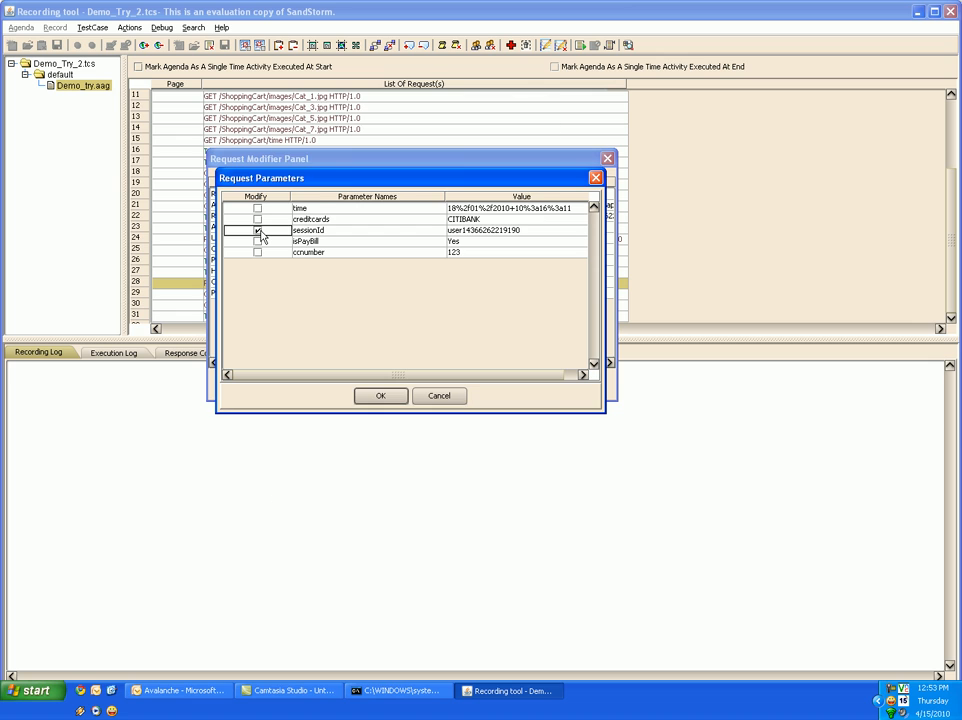
click(261, 232)
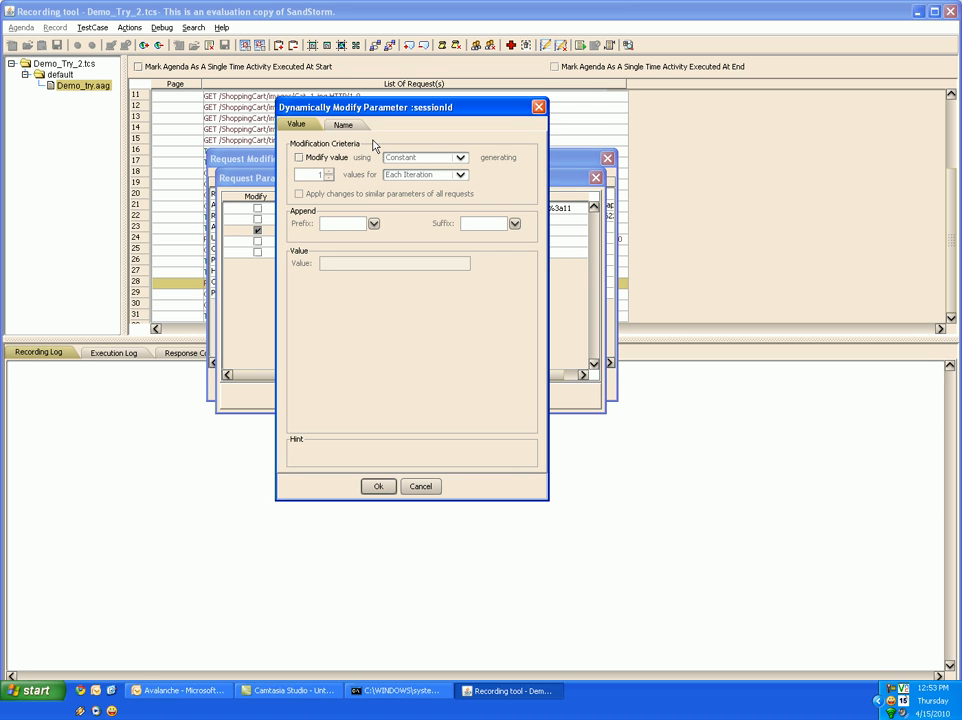
Enable value modification for the sessionId parameter using the Constant source.
click(318, 158)
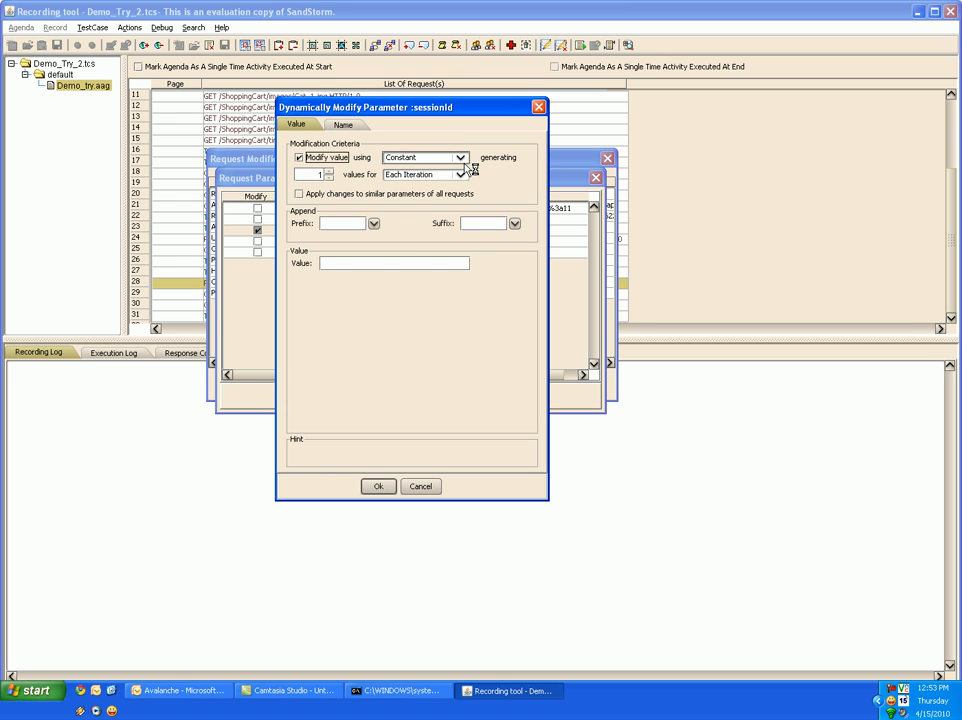
click(461, 159)
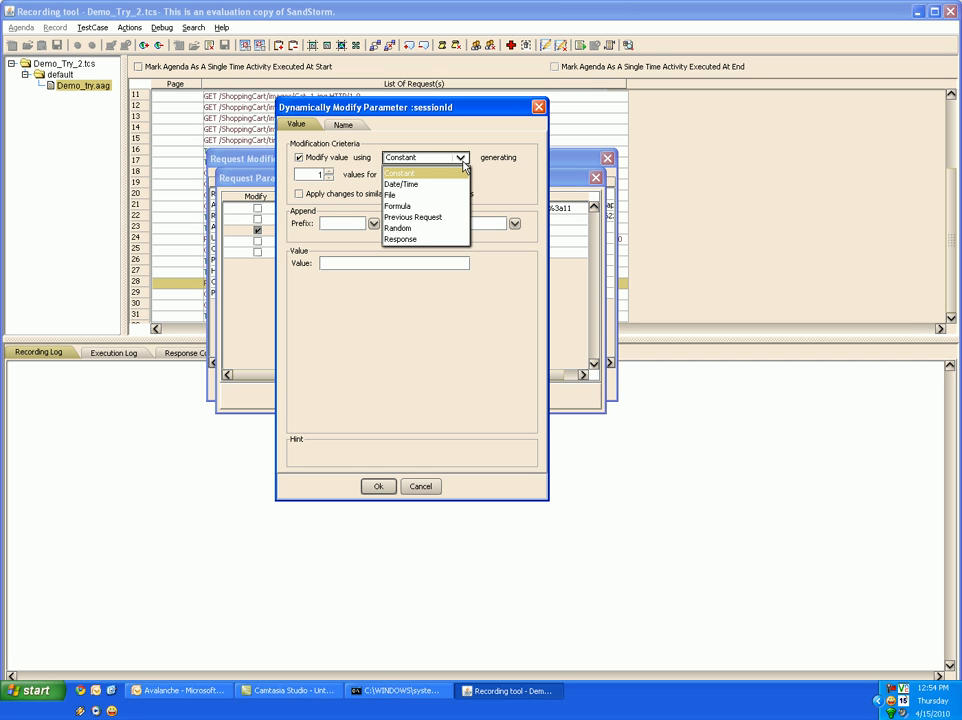
click(446, 179)
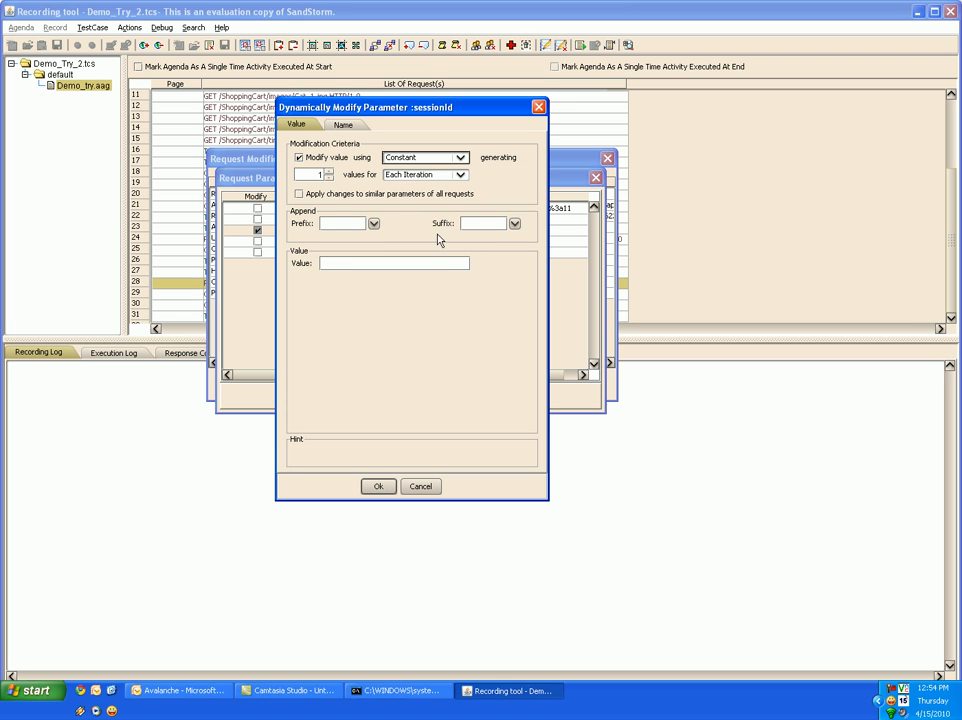
click(437, 261)
Try Previous Request as the source of the sessionId value.
click(460, 160)
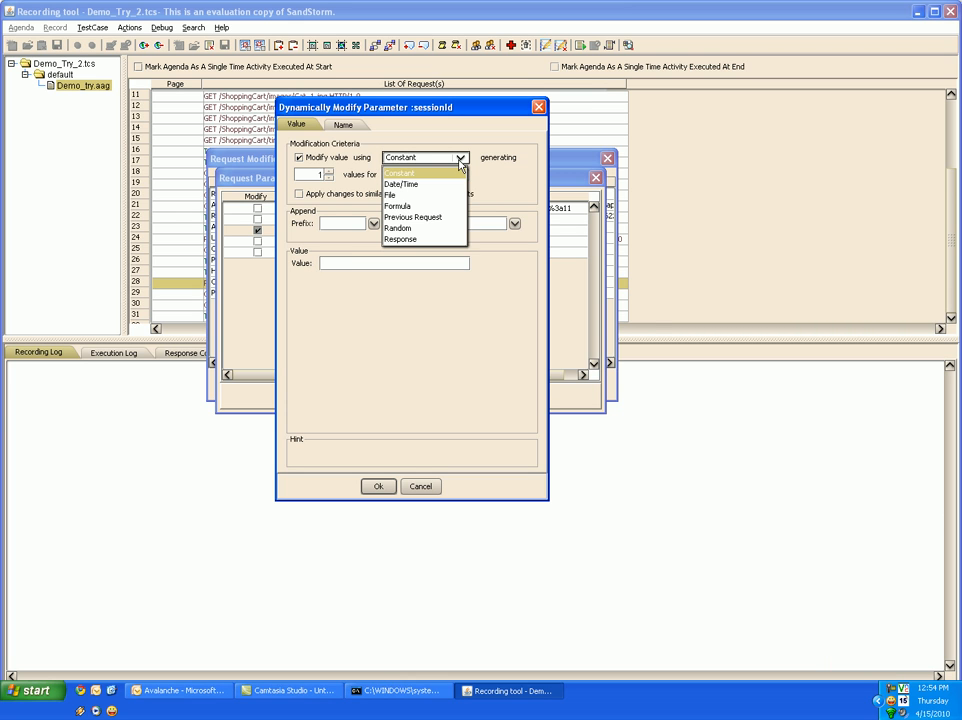
click(434, 217)
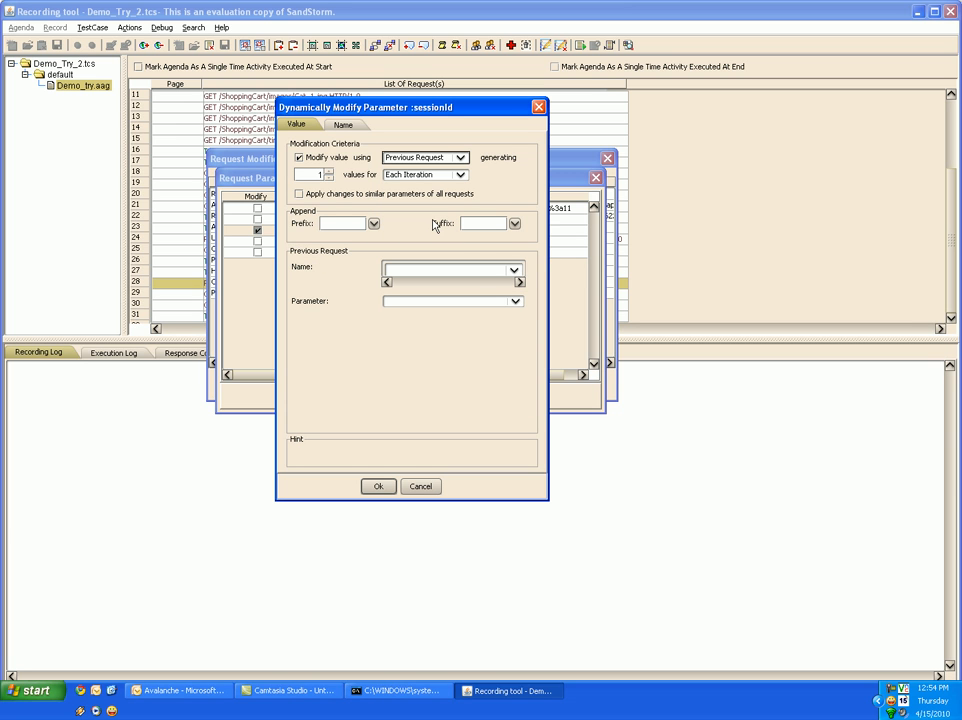
click(519, 272)
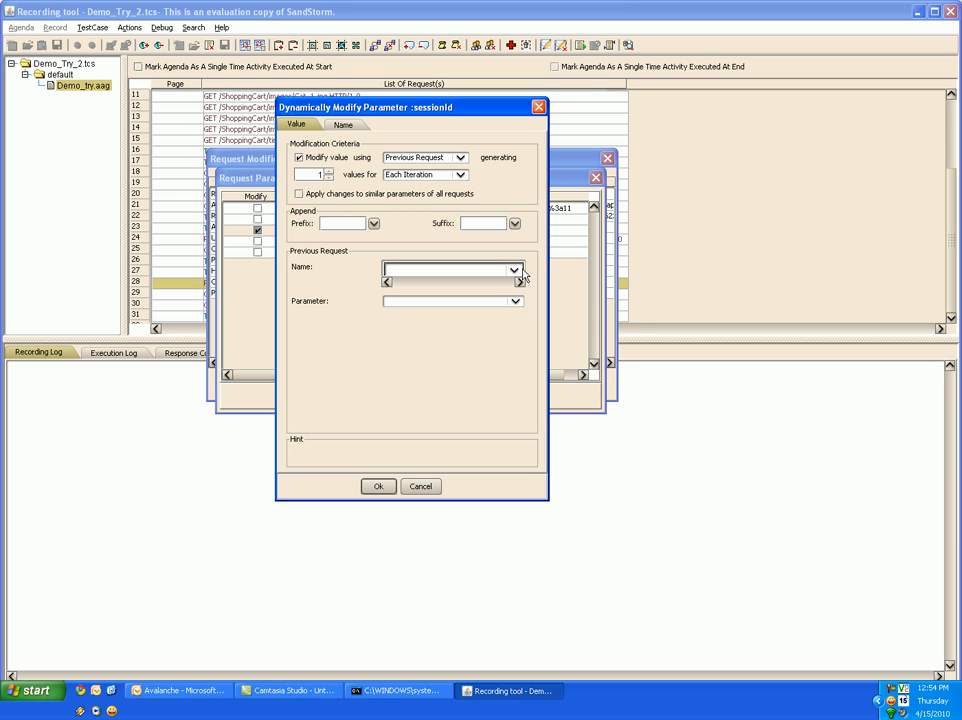
Try taking the sessionId value from the Response of the POST TempServlet request.
click(461, 158)
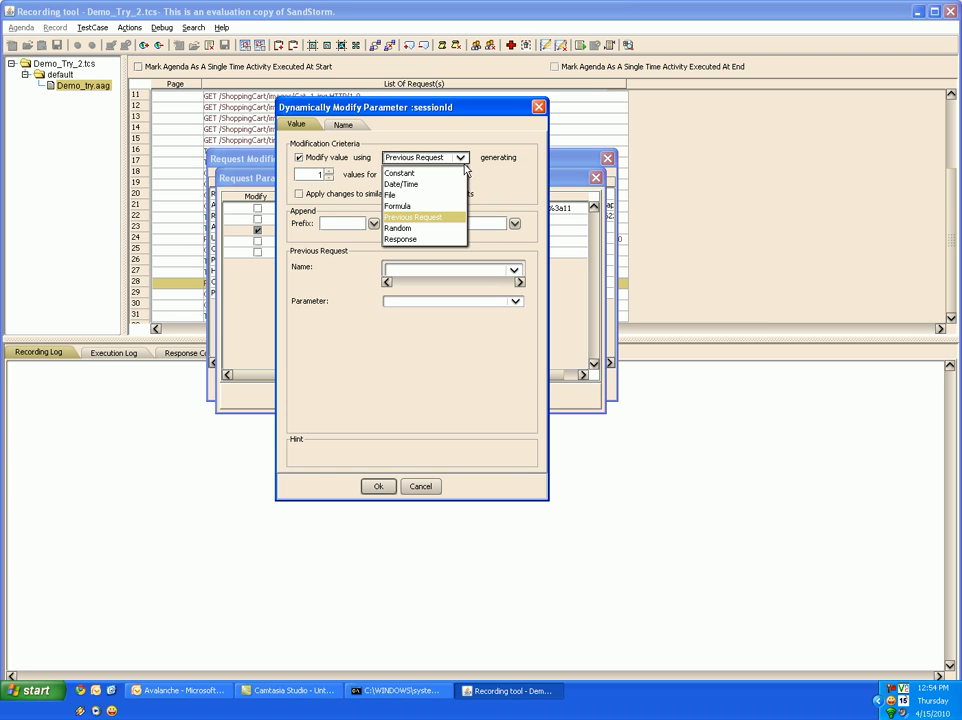
click(443, 243)
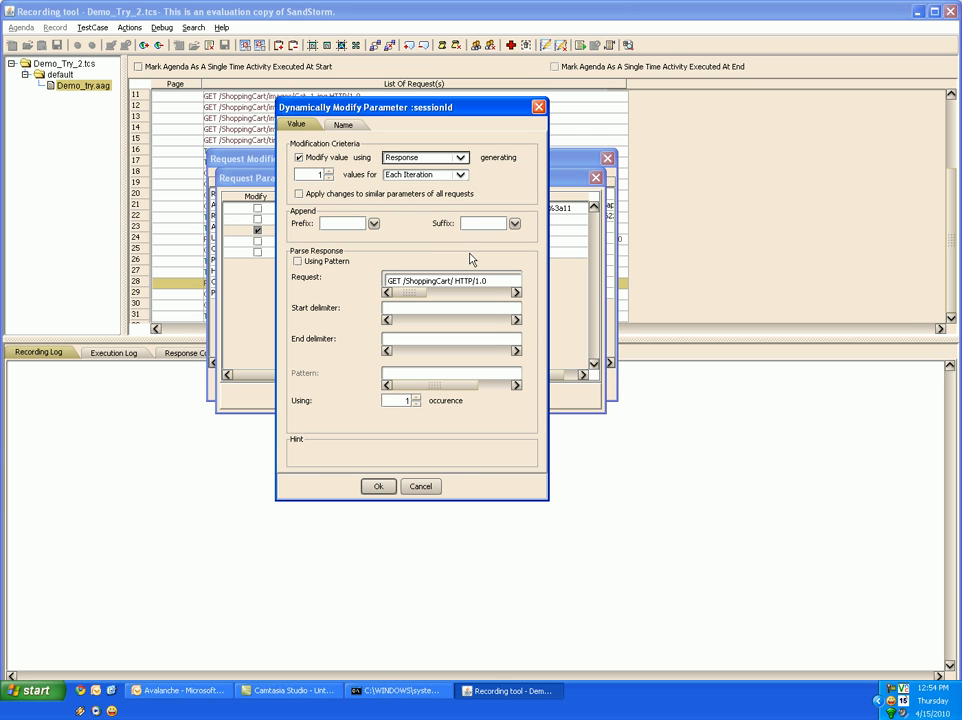
click(512, 286)
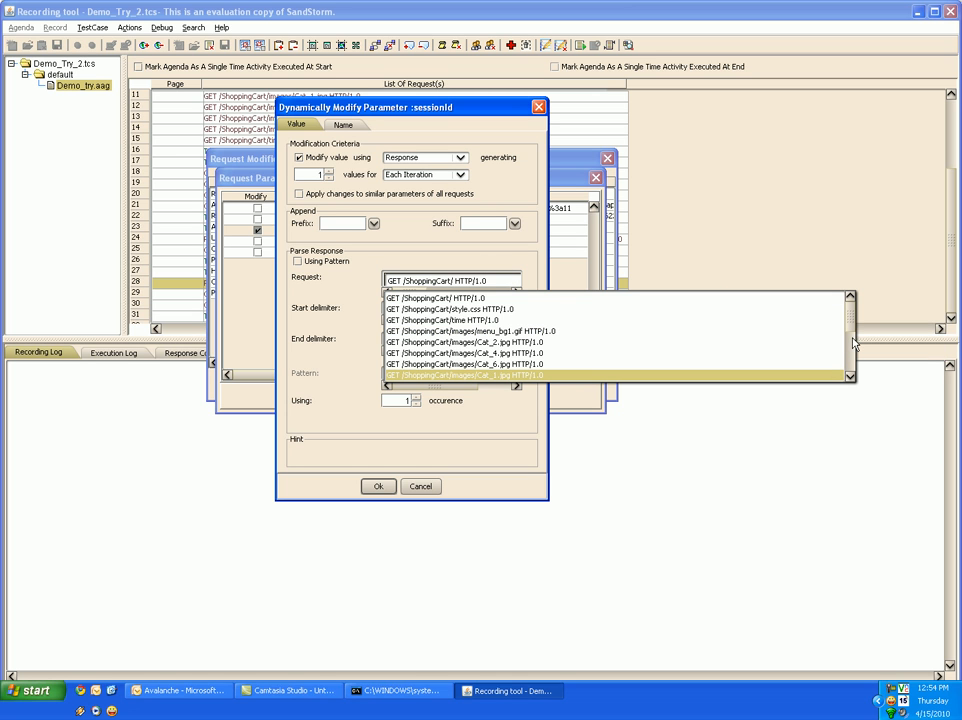
scroll(850, 372, down, 3)
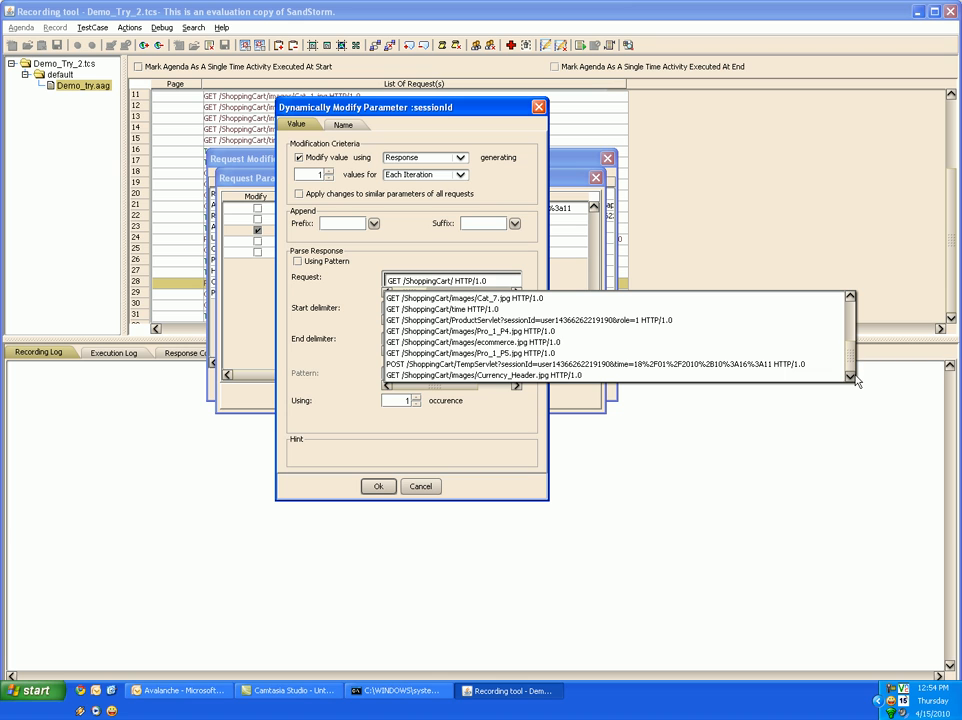
click(614, 364)
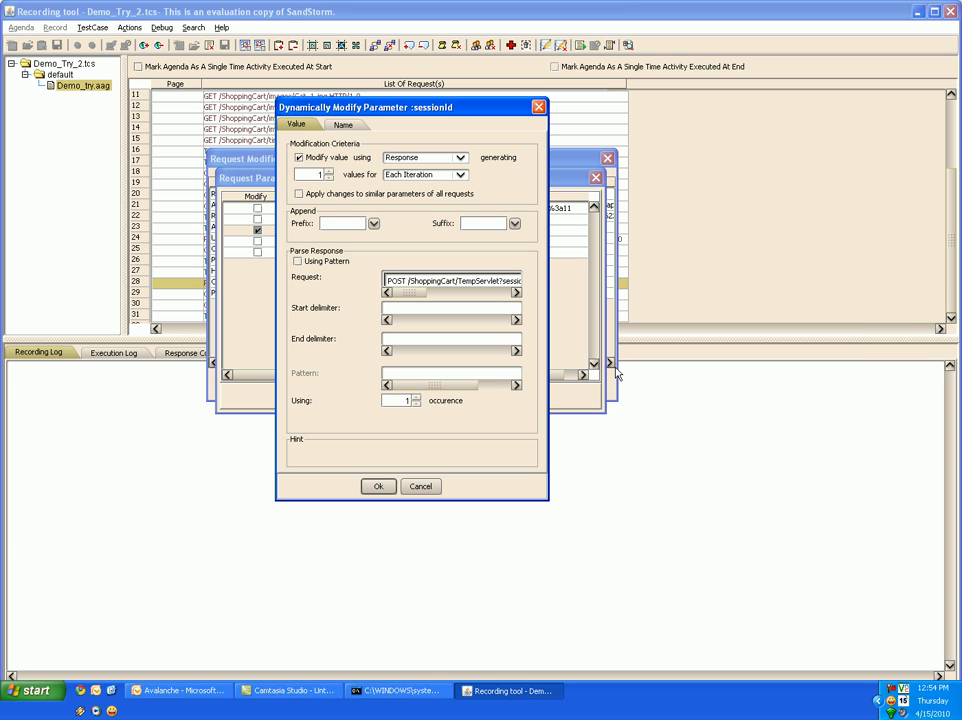
click(429, 309)
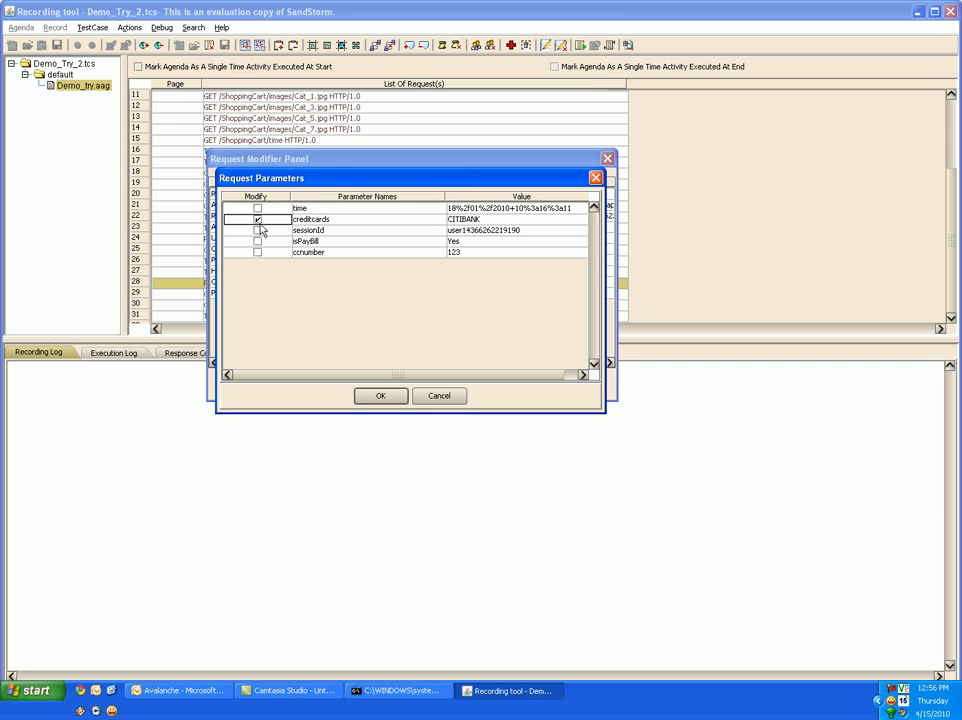
Open dynamic modification for the creditcards parameter and enable modifying its value using a Formula.
double_click(259, 224)
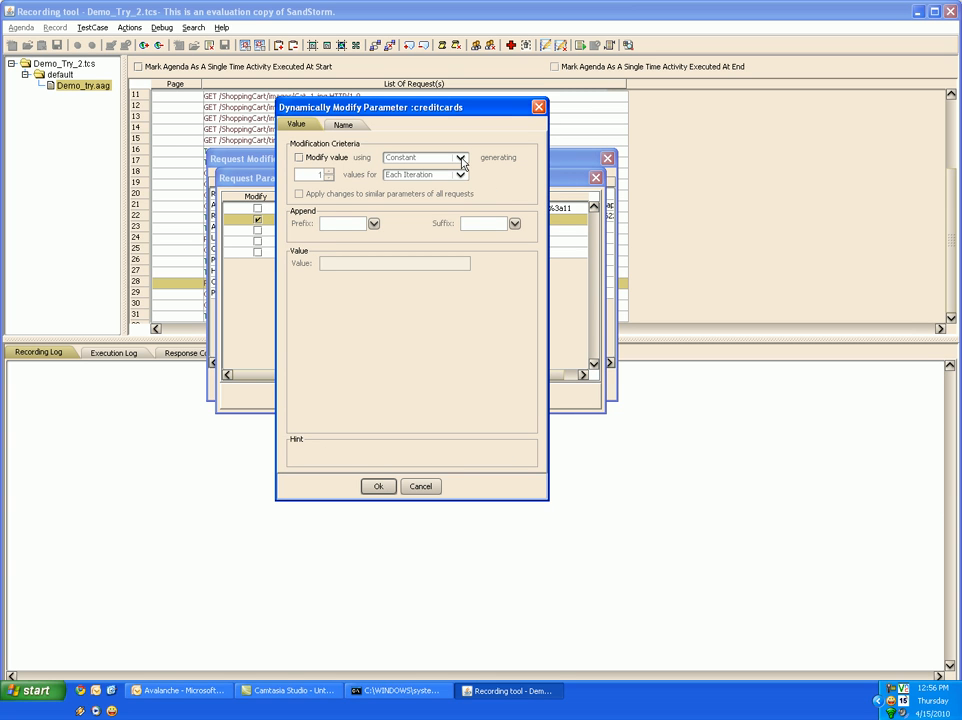
click(299, 158)
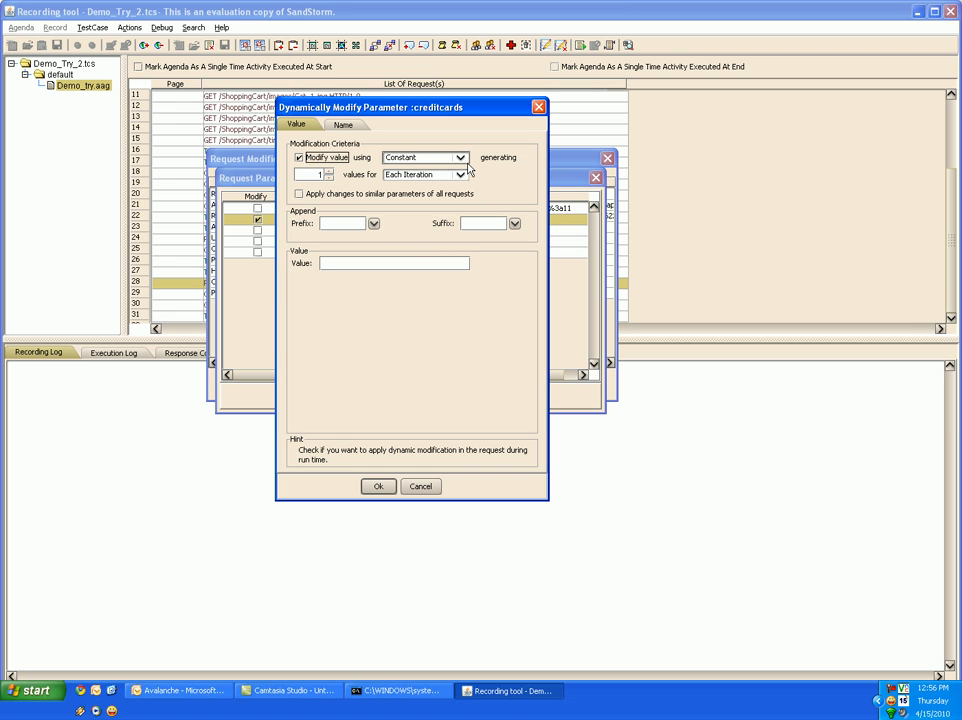
click(461, 159)
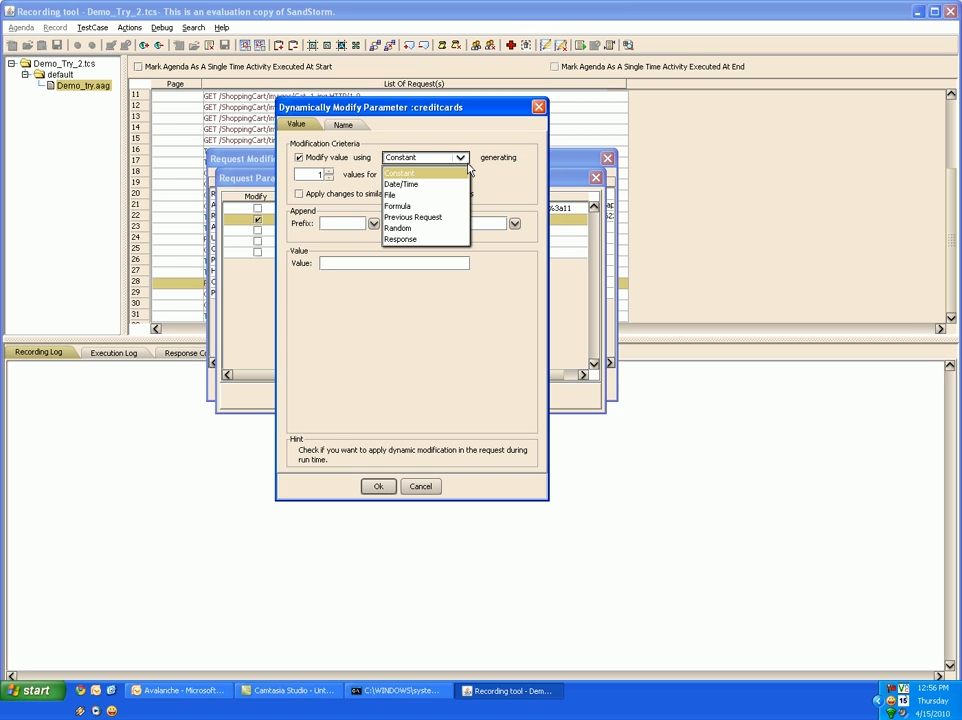
click(416, 207)
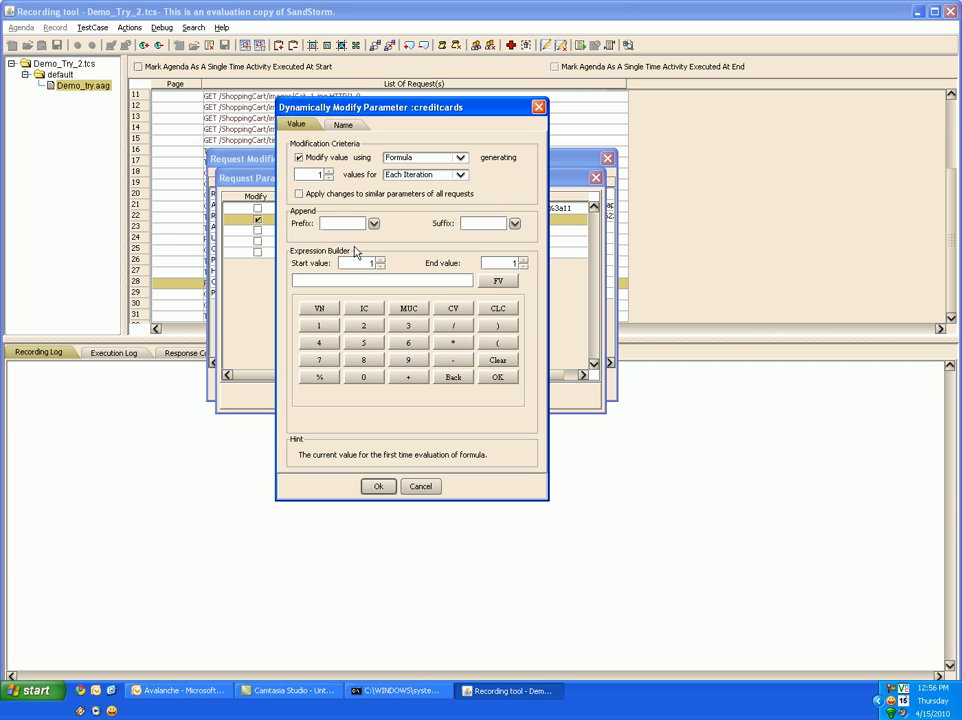
Switch the creditcards value source to File and load username.csv from the datafiles folder.
click(462, 160)
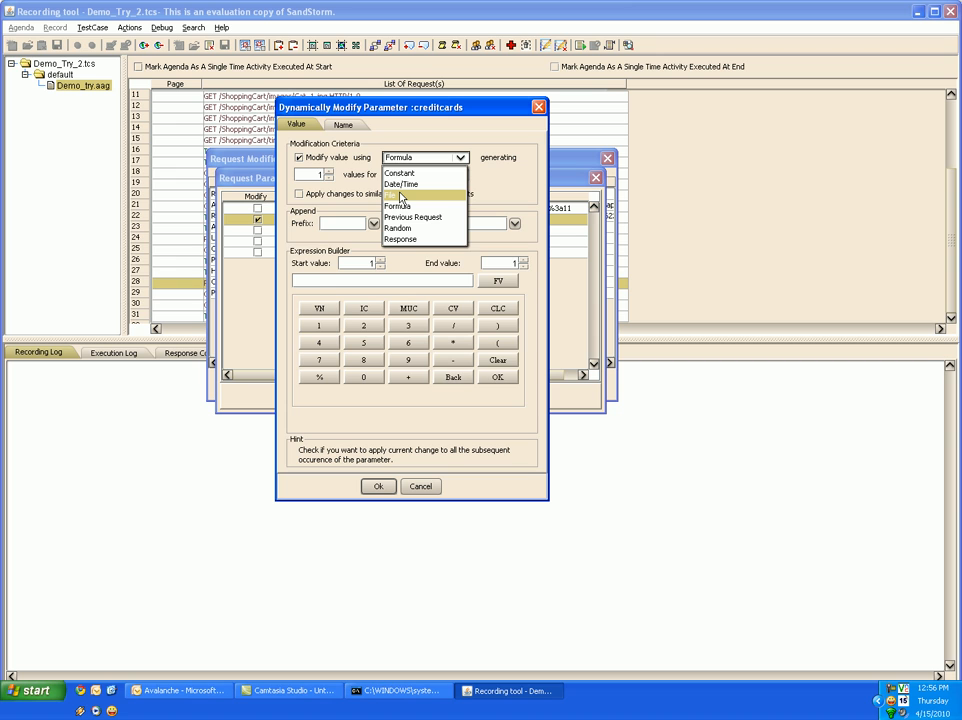
click(400, 195)
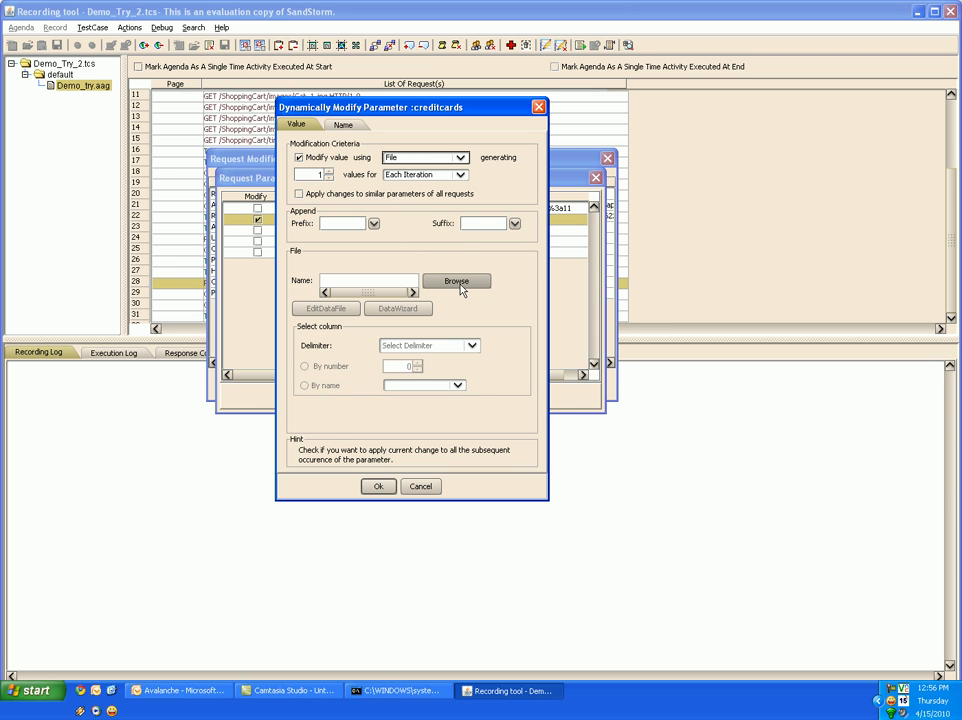
click(458, 284)
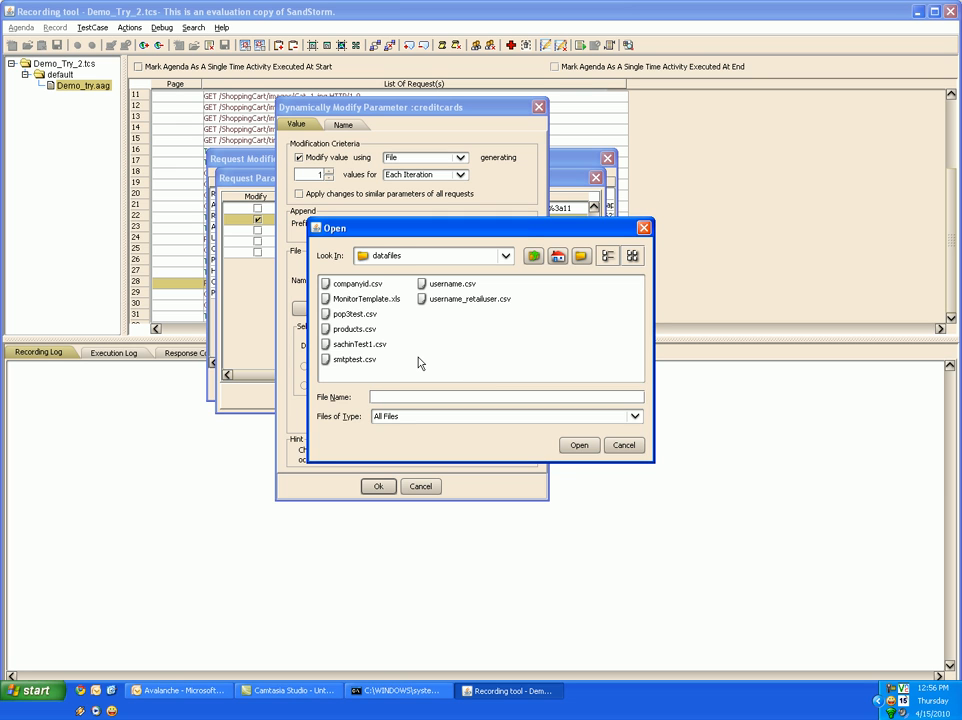
click(451, 284)
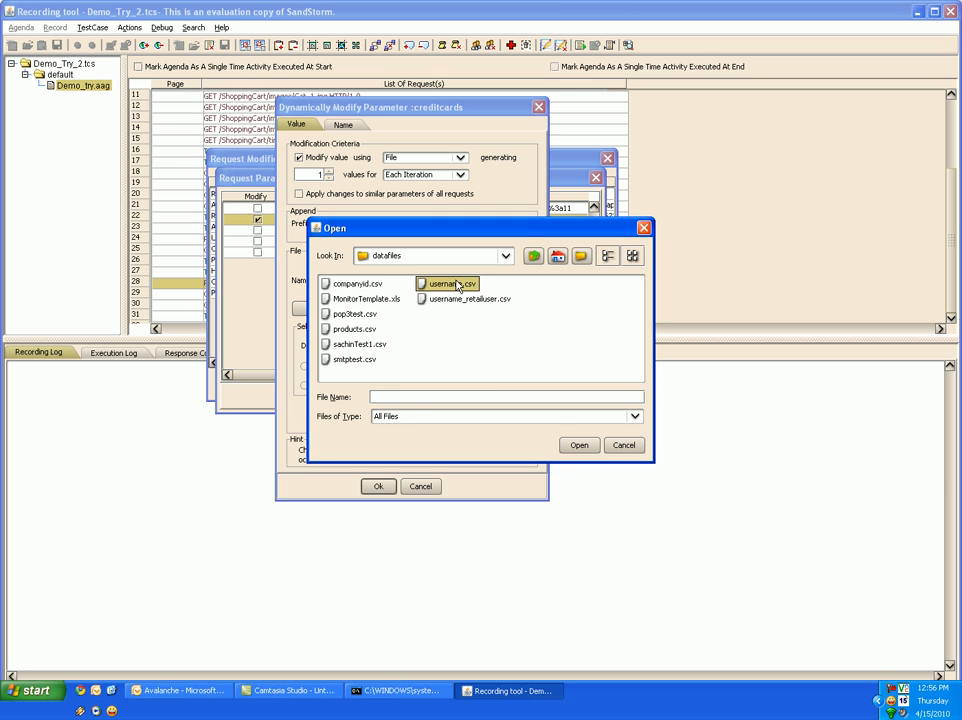
click(579, 445)
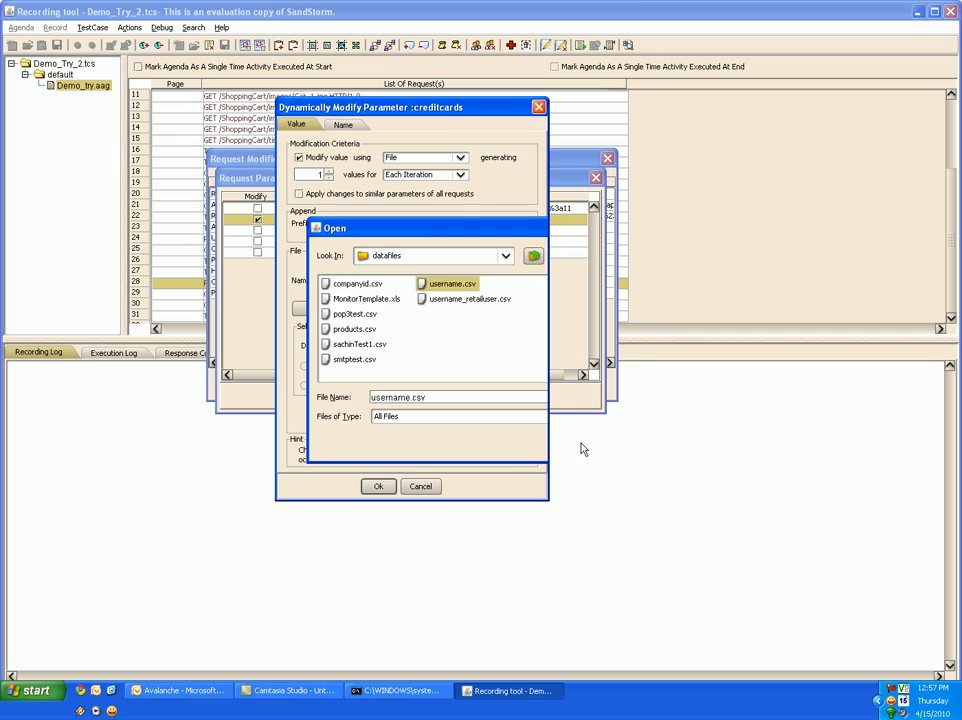
Set the data file's delimiter to colon and choose its column by name.
click(436, 345)
click(419, 374)
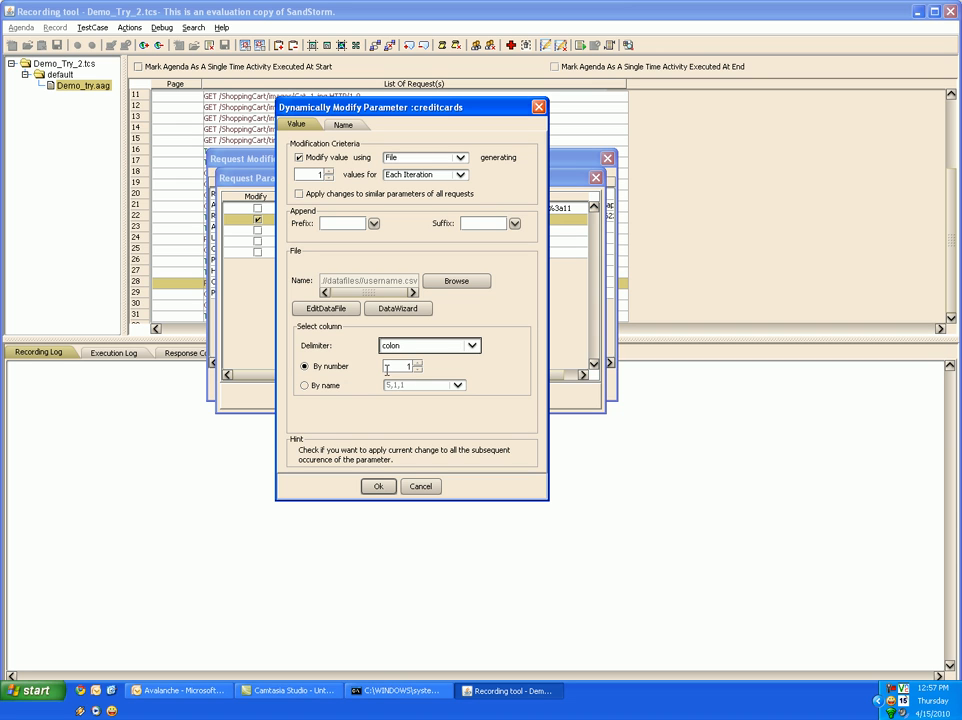
click(318, 384)
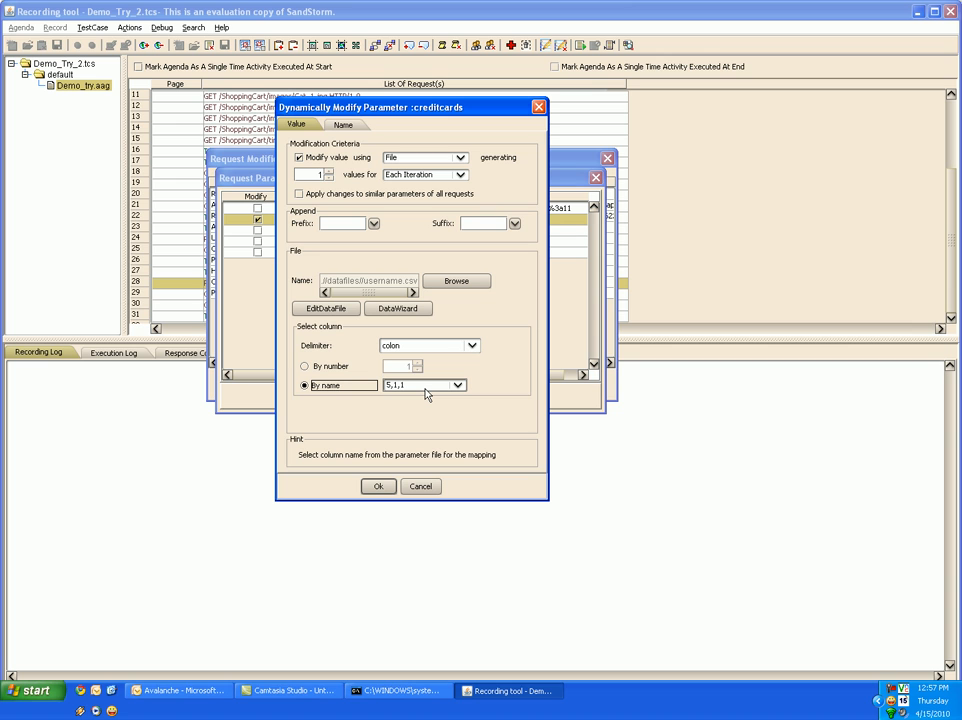
Open the Data Wizard and set the JDBC database type to Postgres.
click(400, 310)
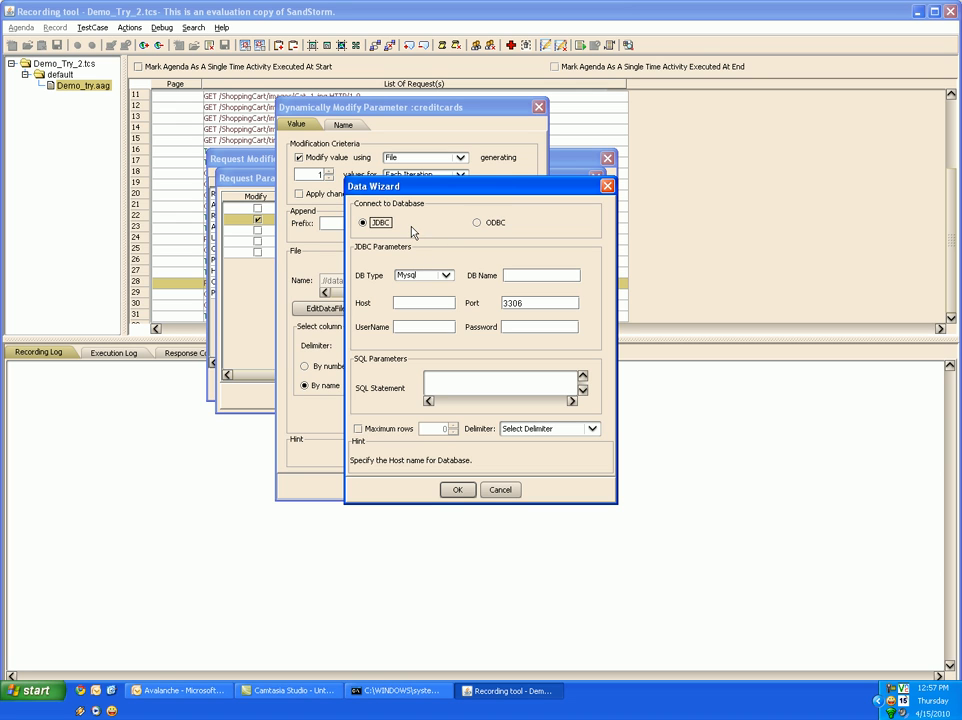
click(446, 275)
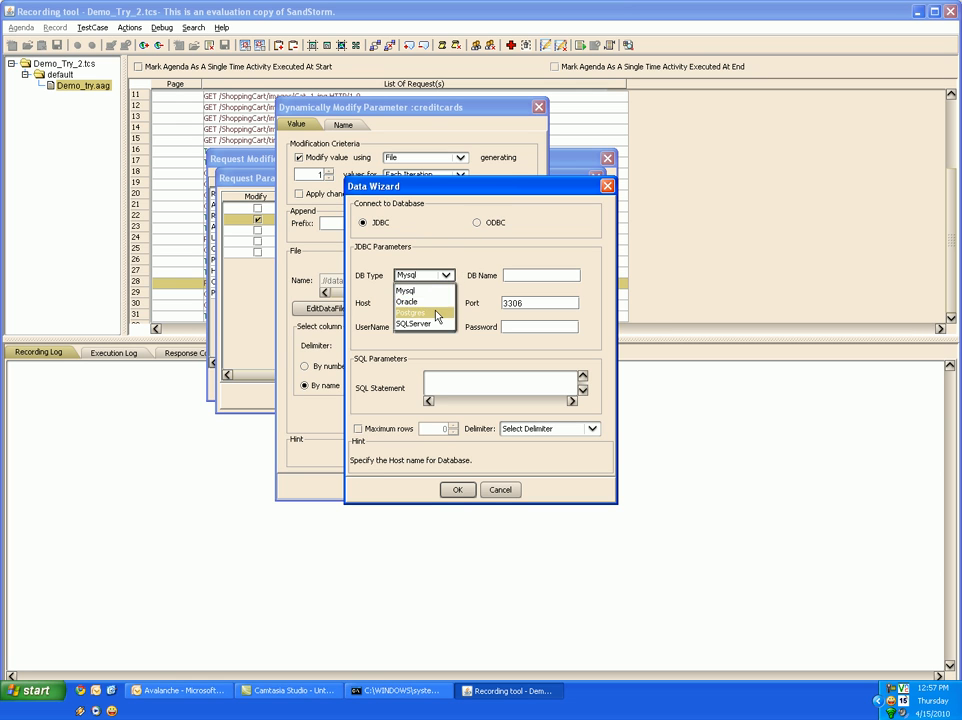
click(436, 315)
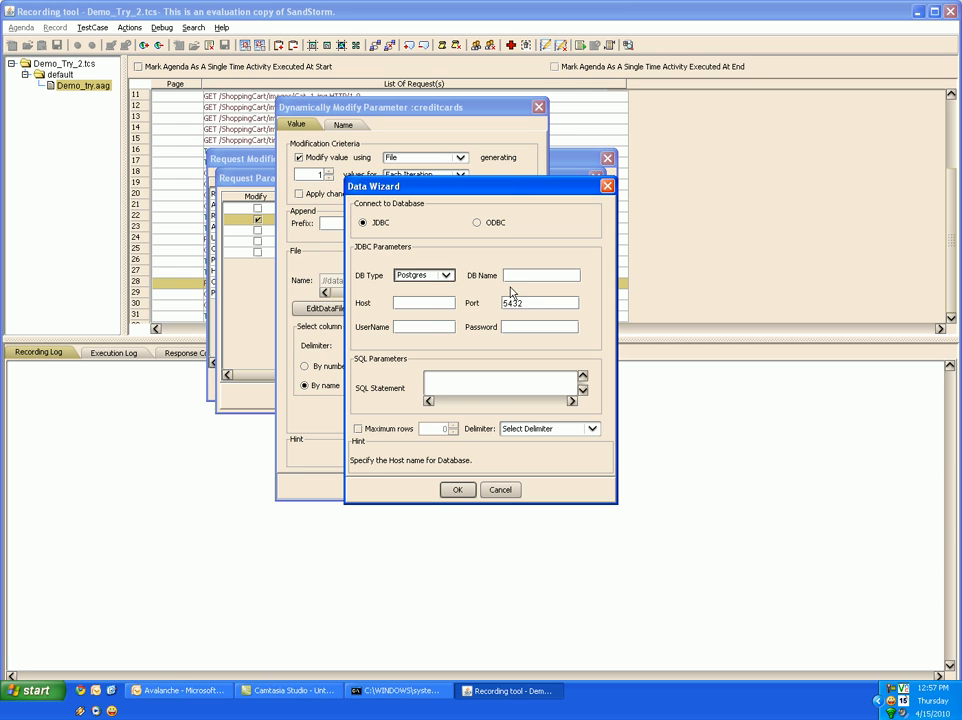
Review the wizard's database name, host, user name, password and SQL statement fields.
click(516, 276)
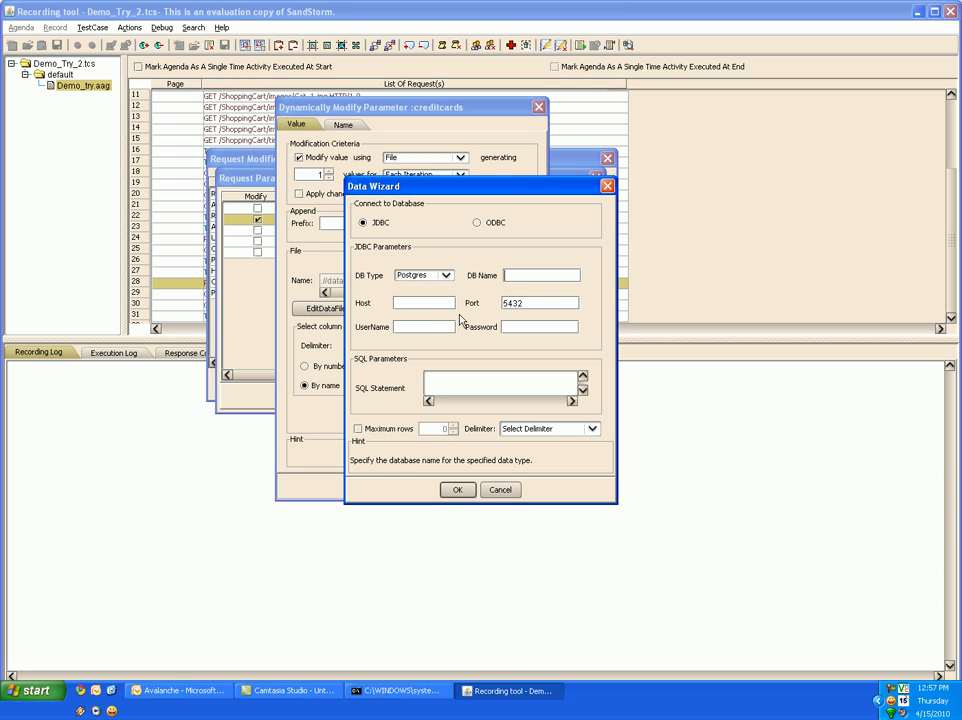
click(451, 300)
click(444, 326)
click(506, 328)
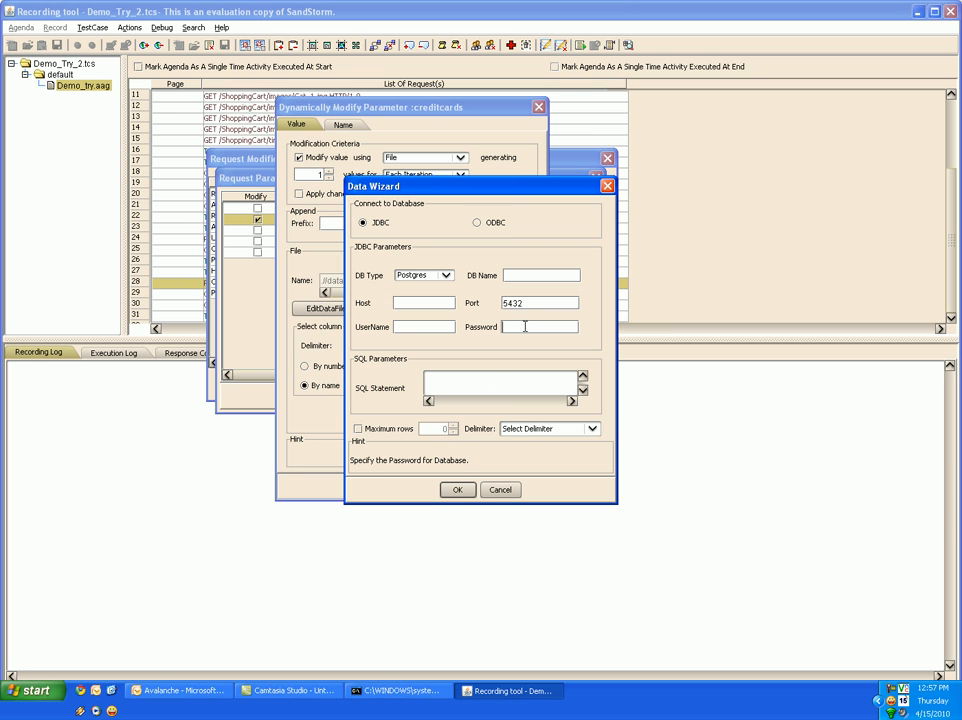
click(464, 378)
Enable the maximum rows limit in the Data Wizard and check the delimiter choices.
click(360, 429)
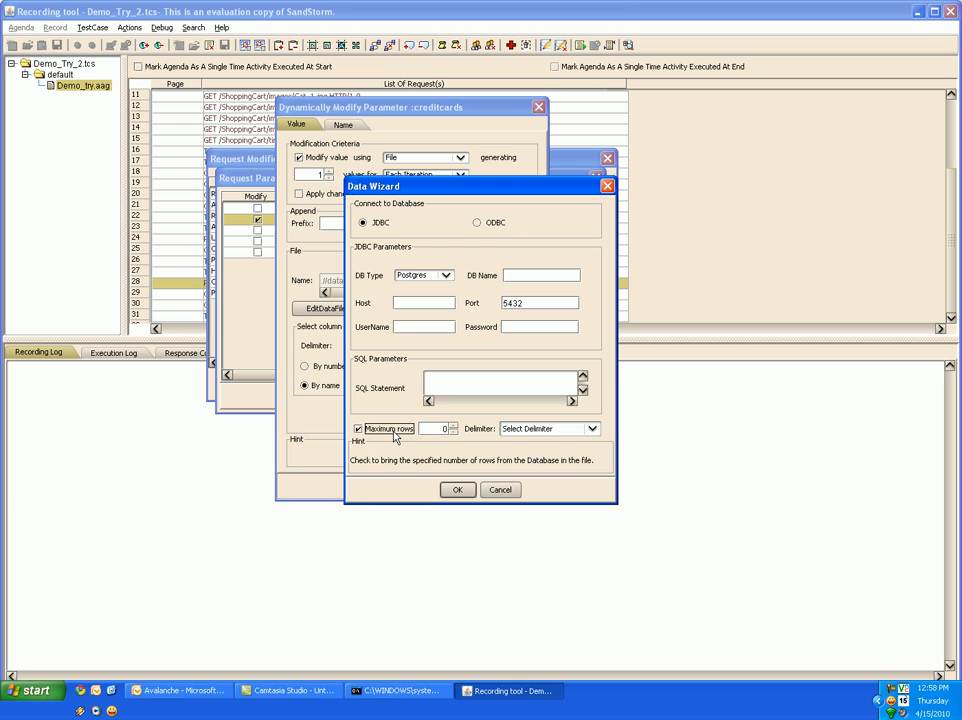
click(553, 431)
click(554, 432)
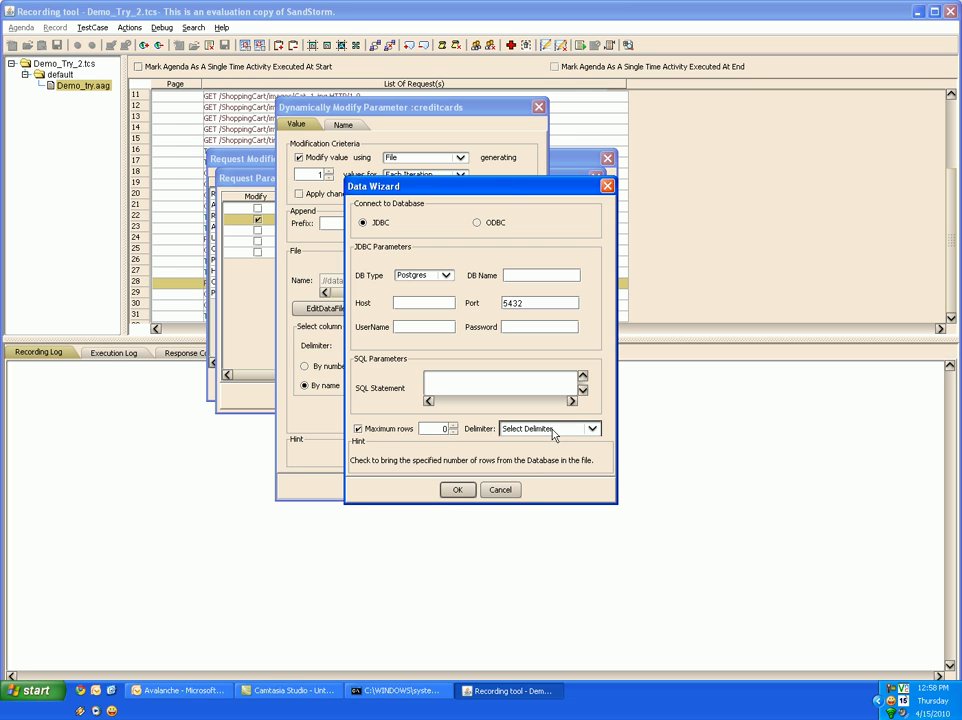
Check the Data Wizard's delimiter choices, accept the wizard, and save the LogoutServlet request's modifications.
click(554, 432)
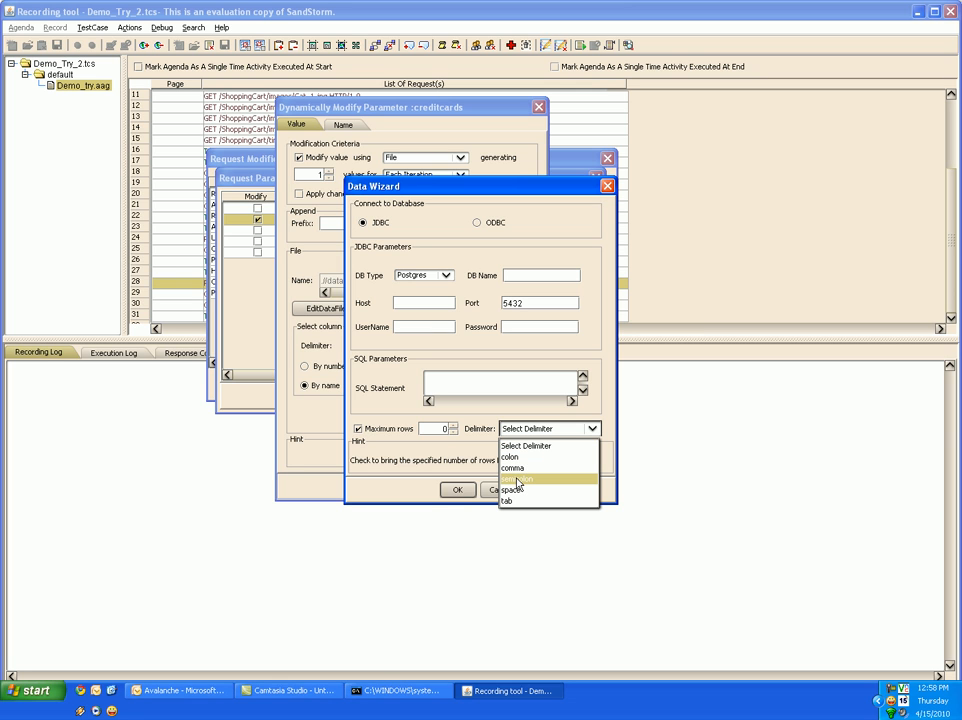
click(532, 406)
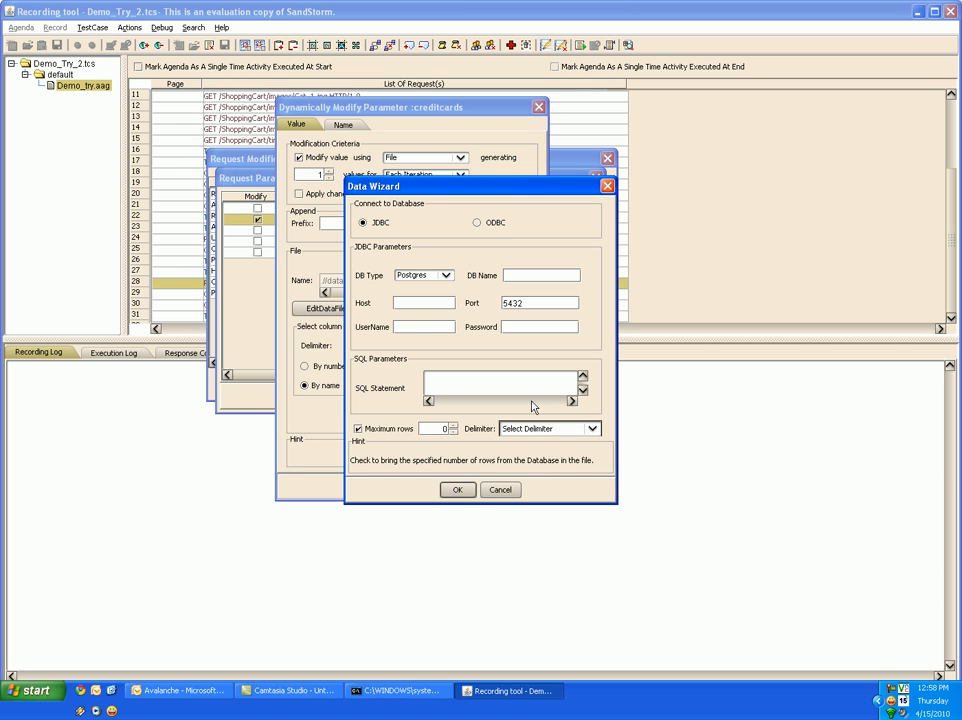
click(457, 490)
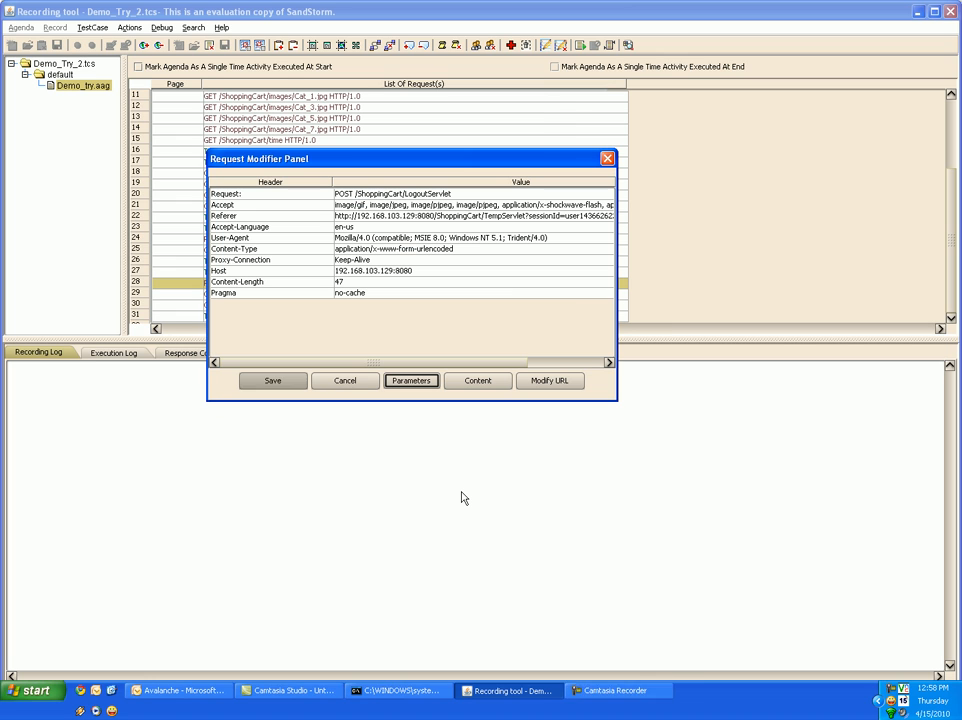
click(281, 386)
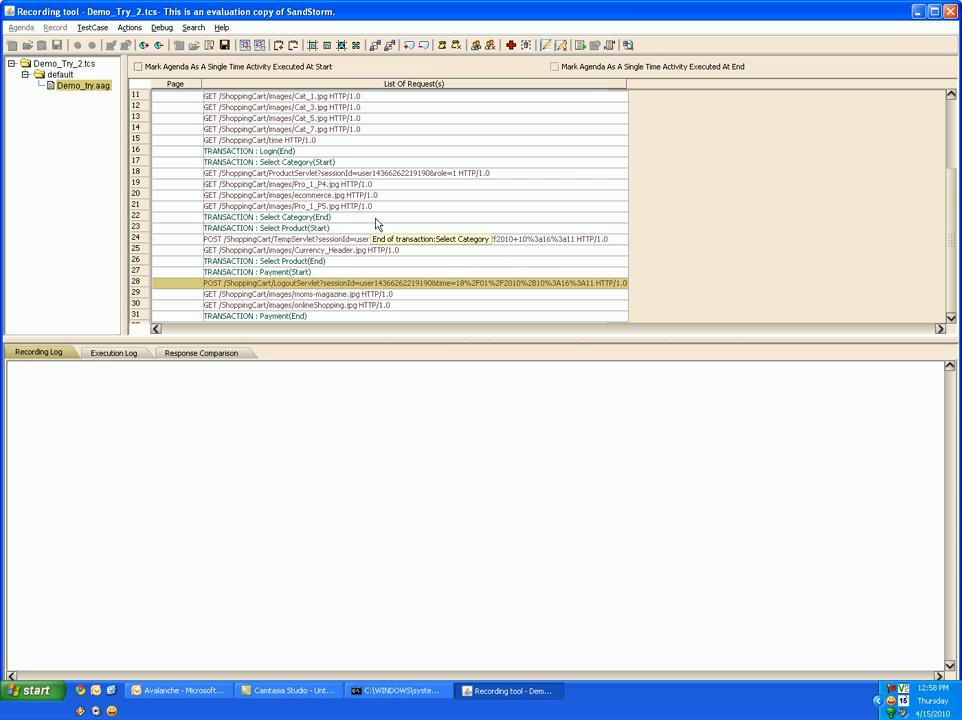
Attach the Remove_NTLM_Headers.js script to the LogoutServlet POST request and start a blank script in the JavaScript editor with a wider object pane.
click(443, 50)
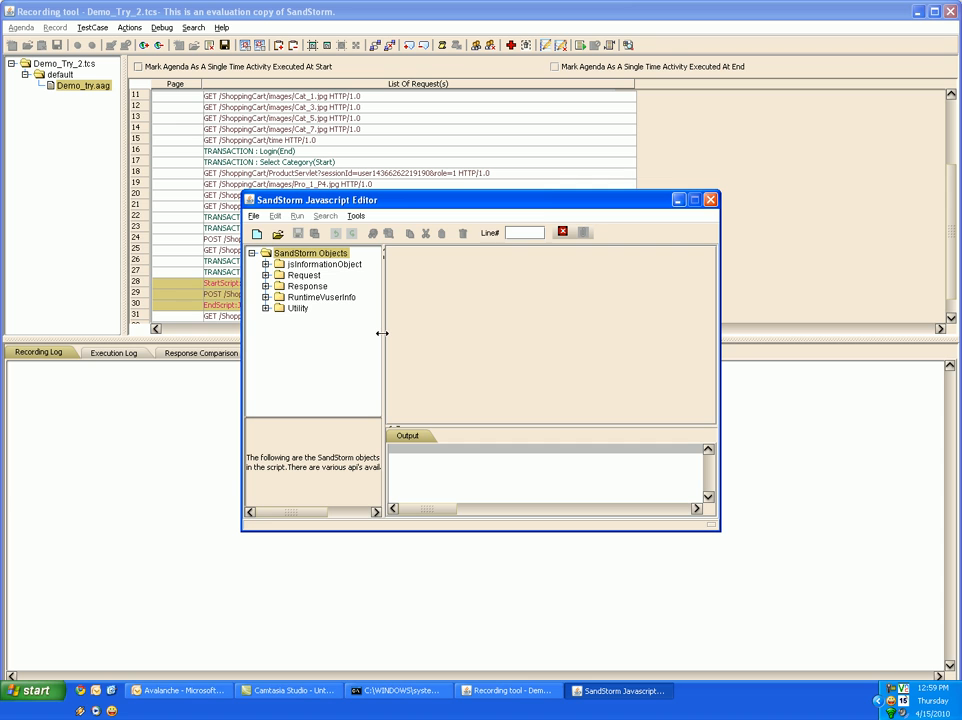
drag(381, 333, 501, 338)
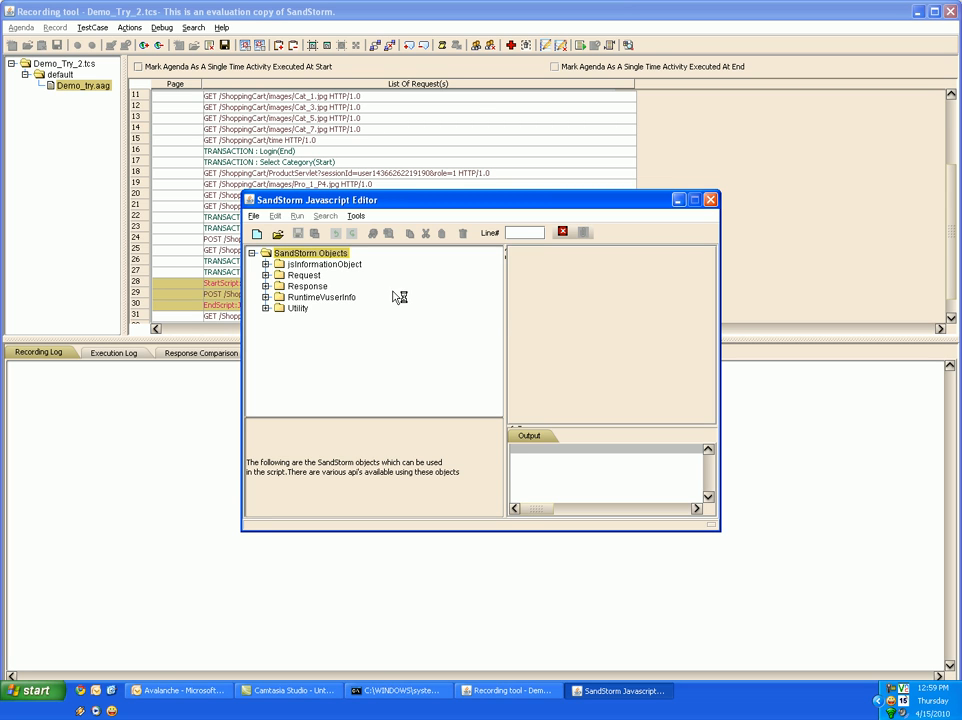
click(259, 234)
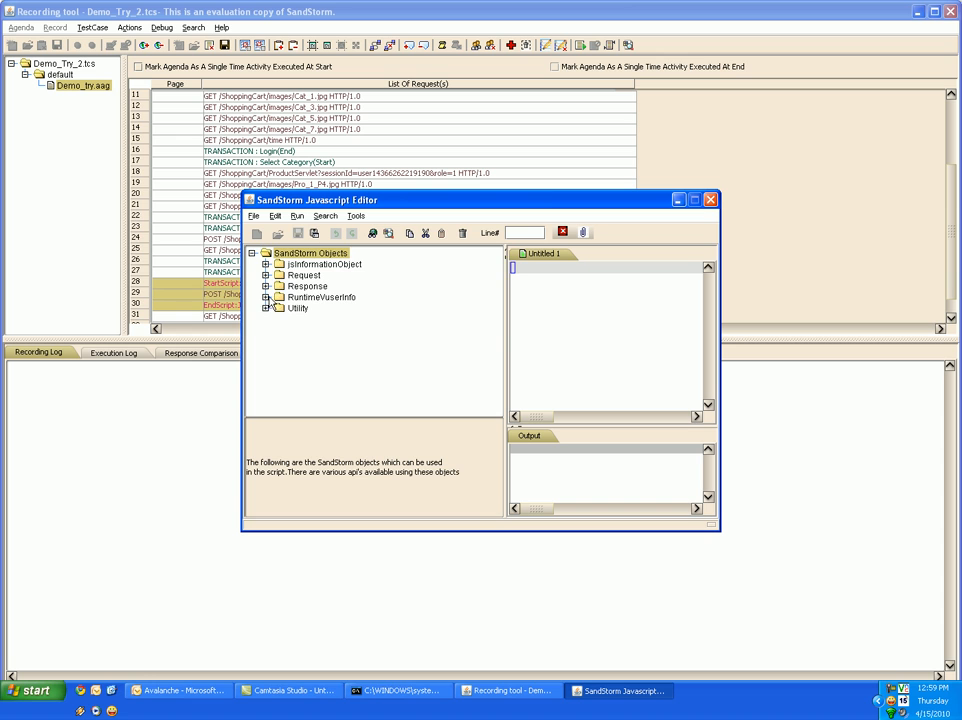
Review the RuntimeVuserInfo methods getCurrentLoopCount, getIterationCount, getMaxLoopCount and setMaxLoopCount.
click(266, 298)
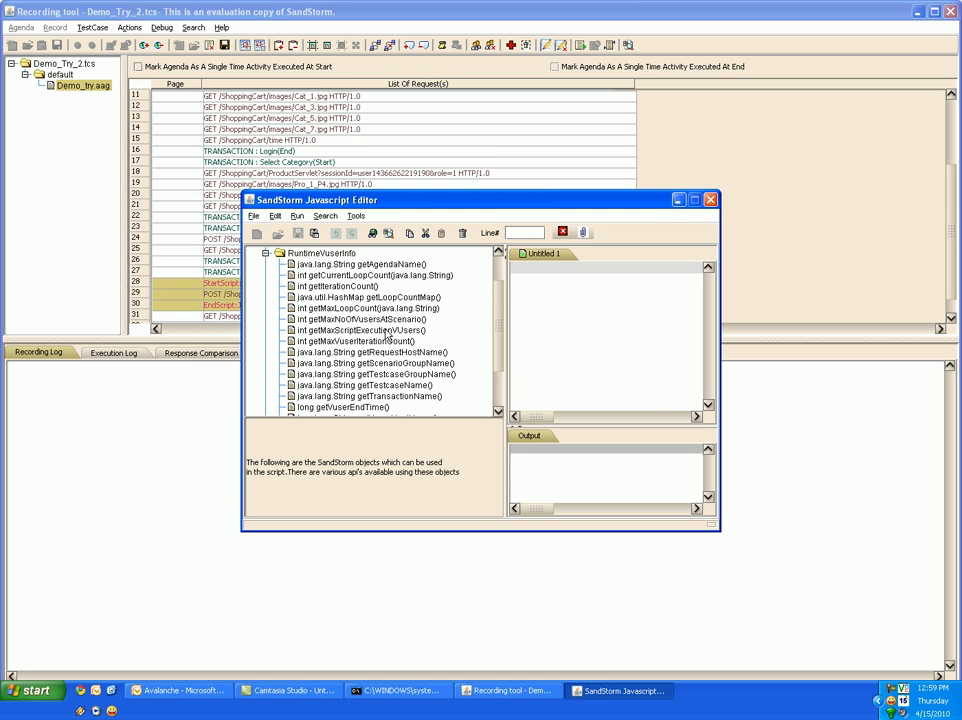
mouse_move(387, 334)
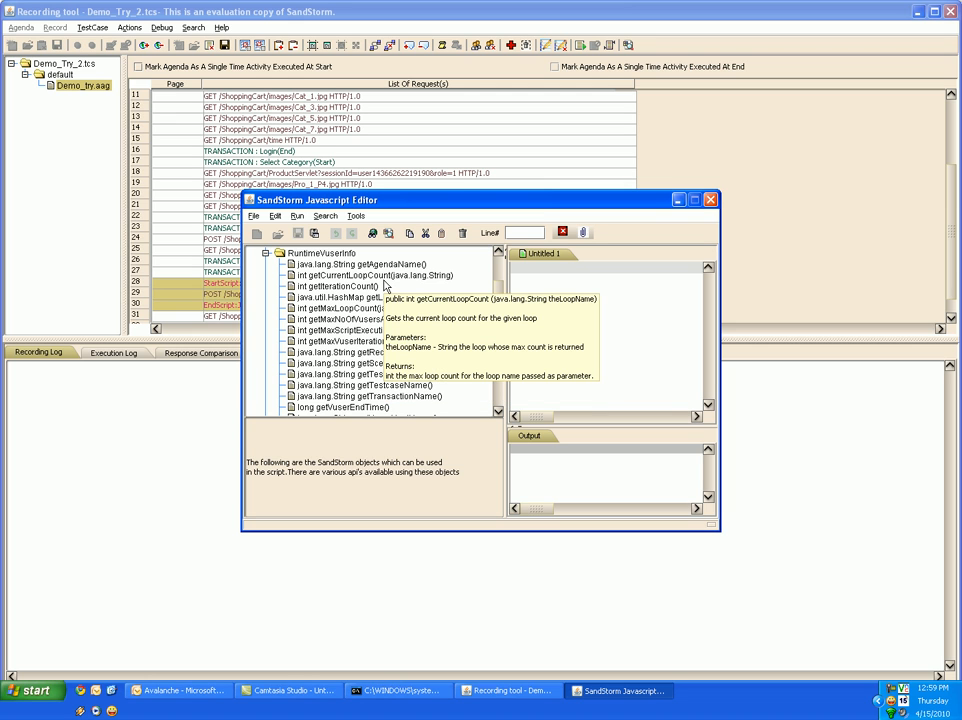
click(383, 278)
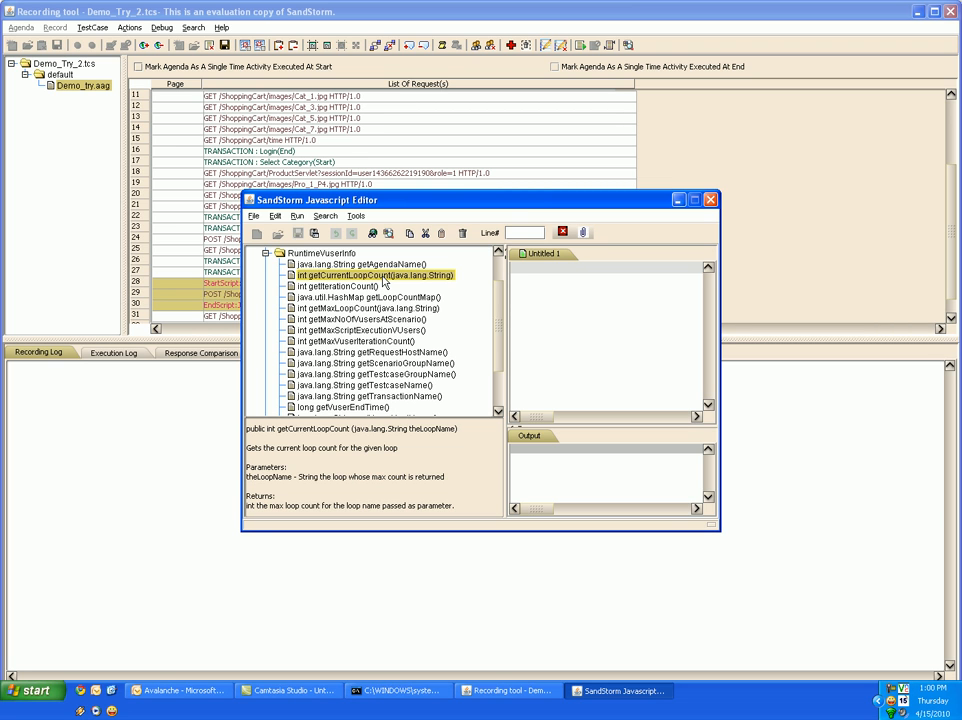
click(368, 287)
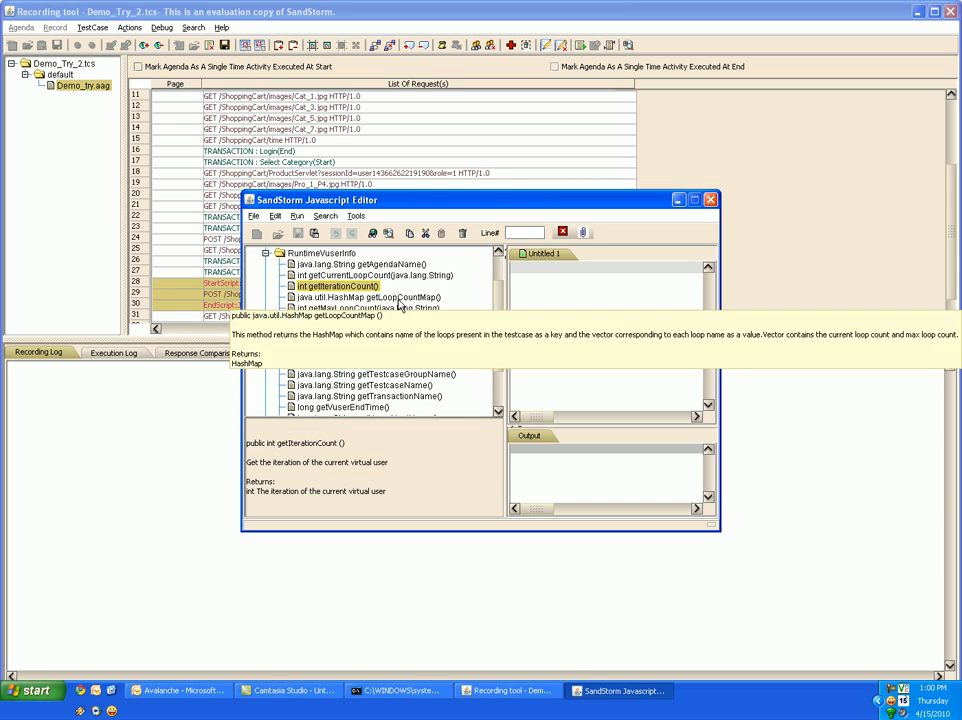
click(366, 310)
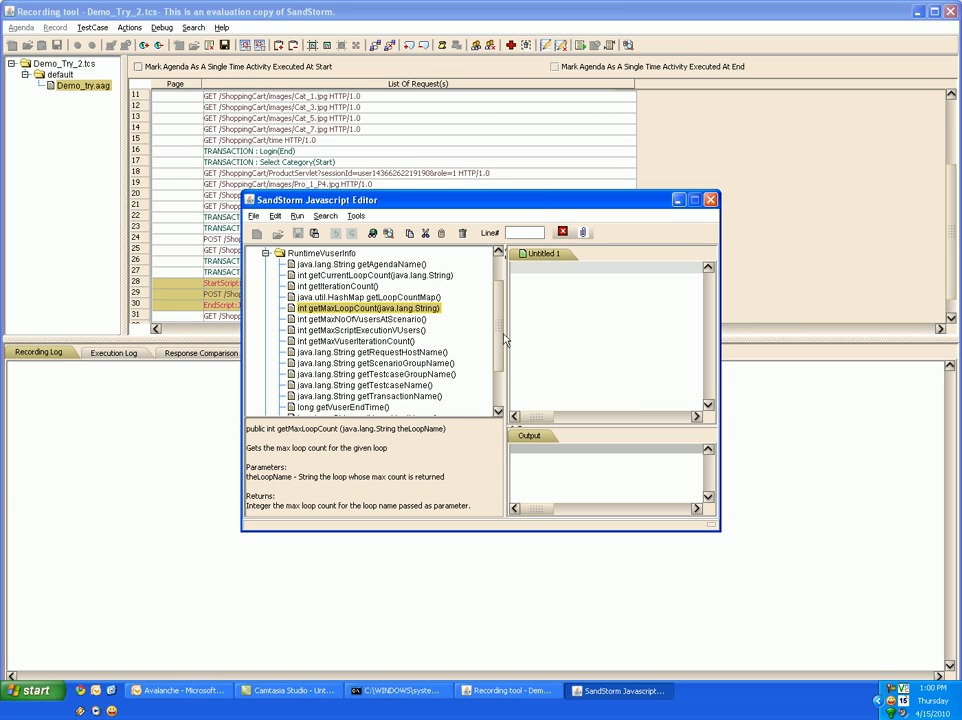
drag(501, 336, 501, 390)
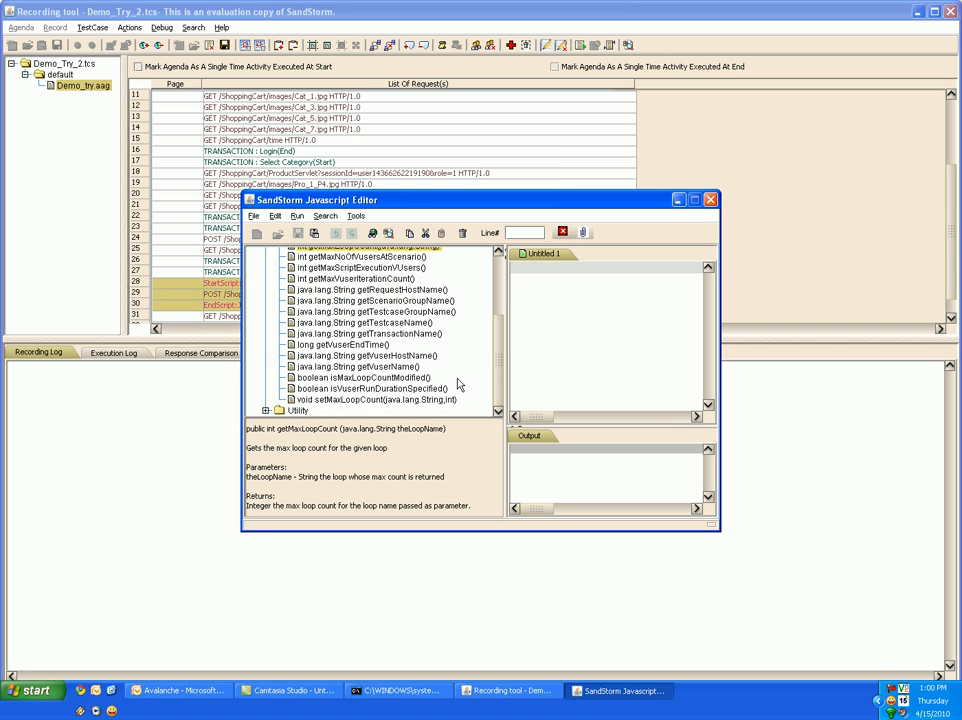
click(390, 400)
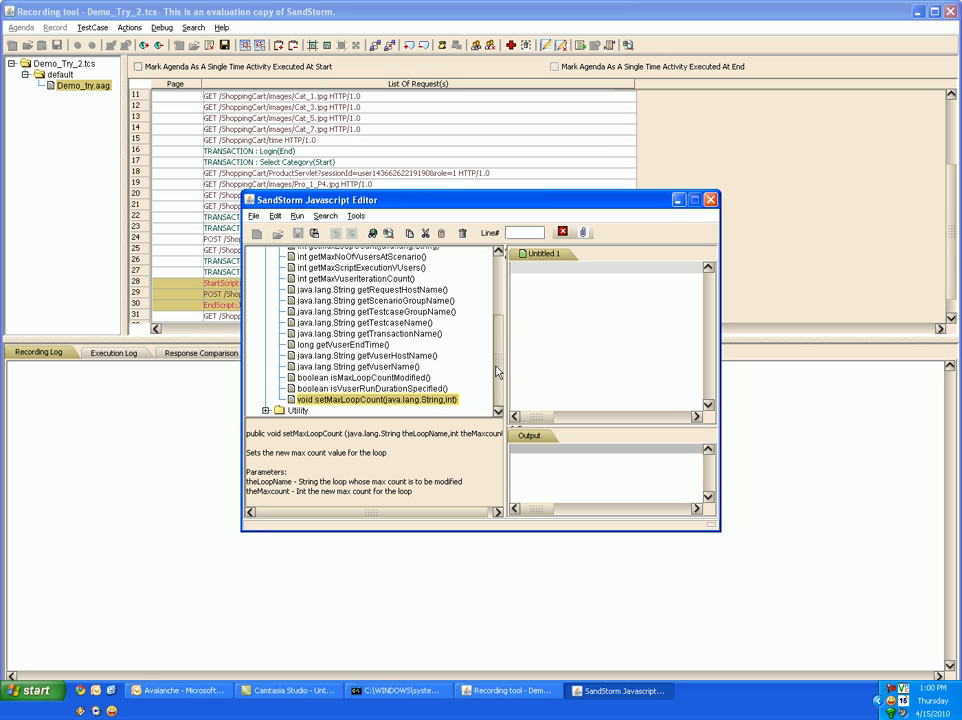
Read the description of the getTransactionName method under RuntimeVuserInfo.
drag(497, 372, 505, 298)
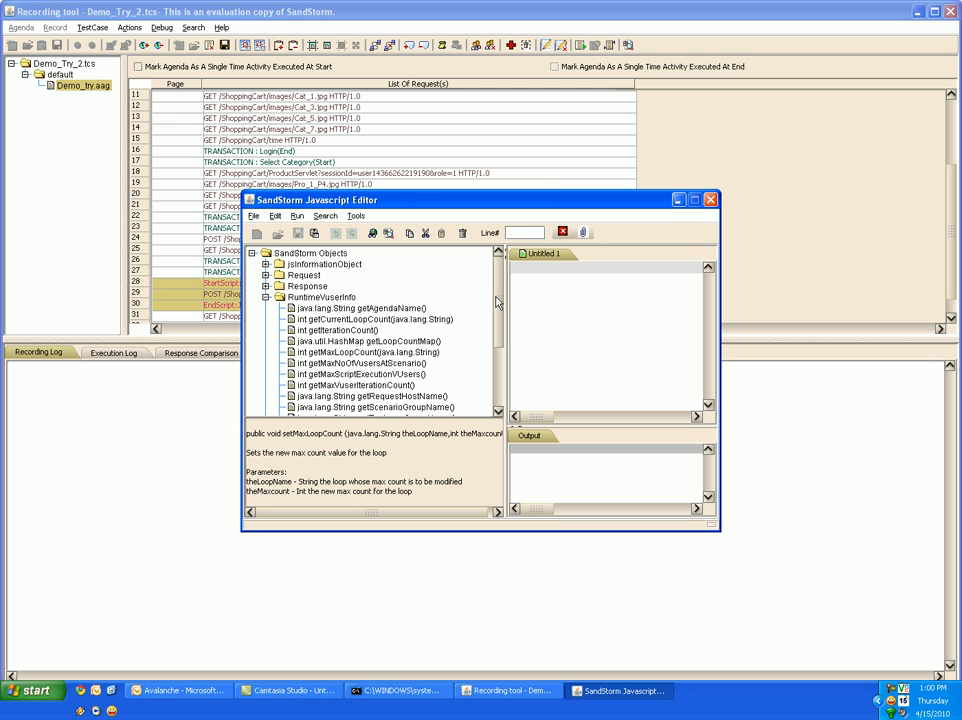
drag(498, 302, 503, 358)
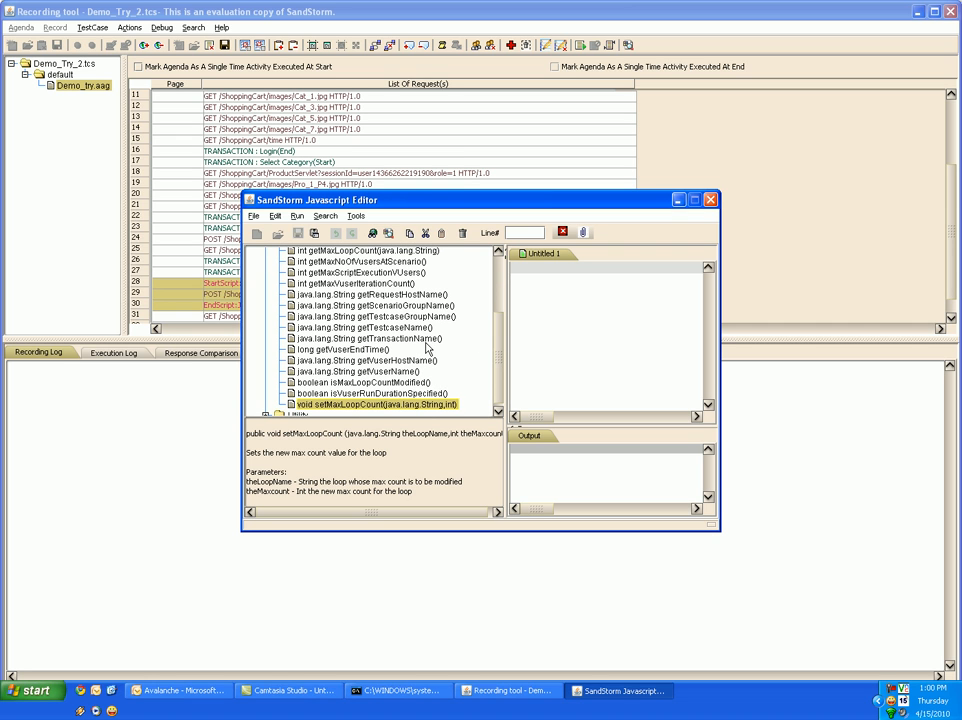
click(428, 340)
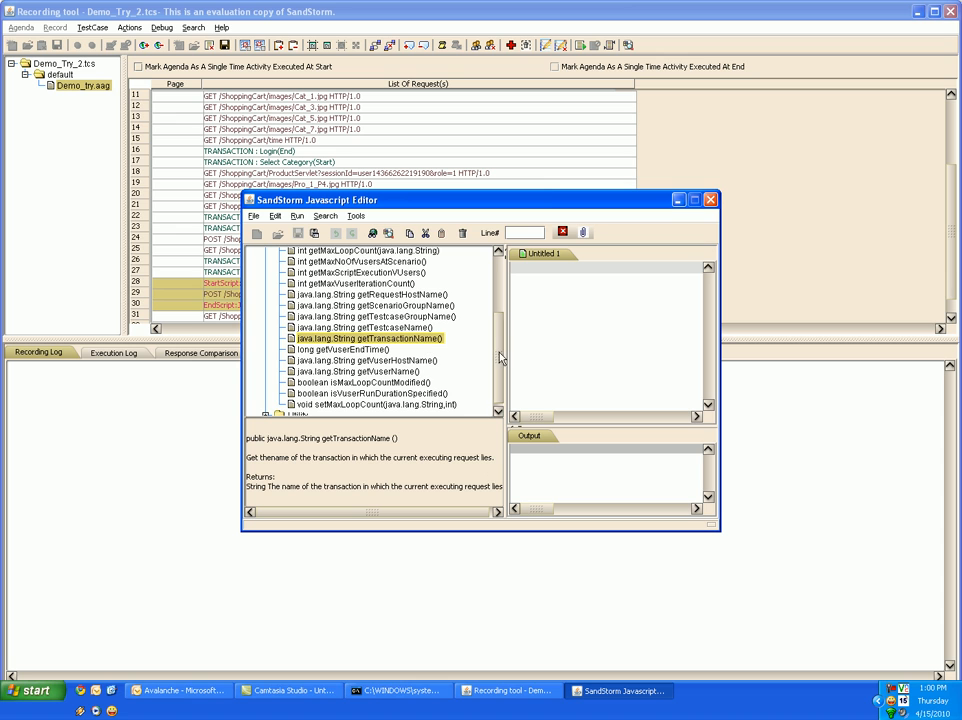
Expand the Request object and examine its methods, including getAgenda and insertModifiedURL.
drag(503, 354, 499, 290)
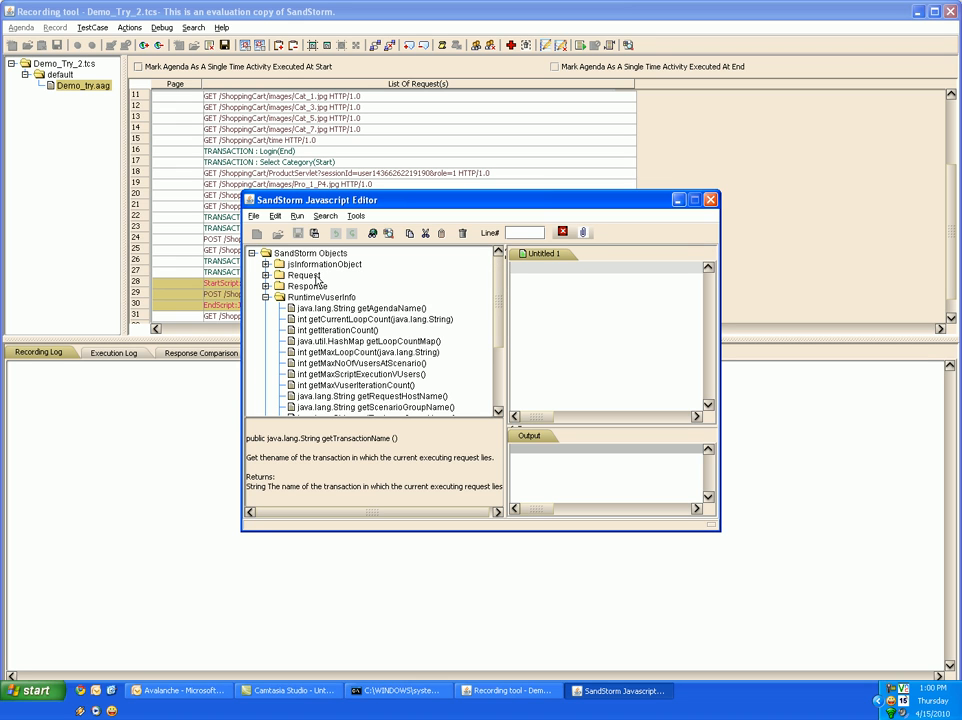
click(265, 275)
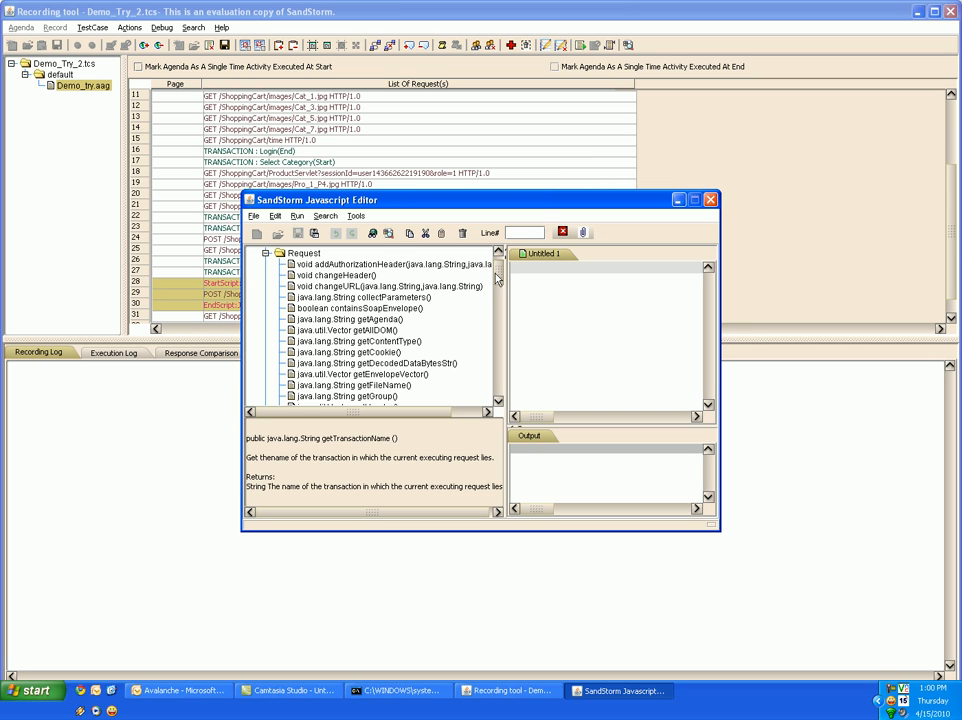
click(368, 319)
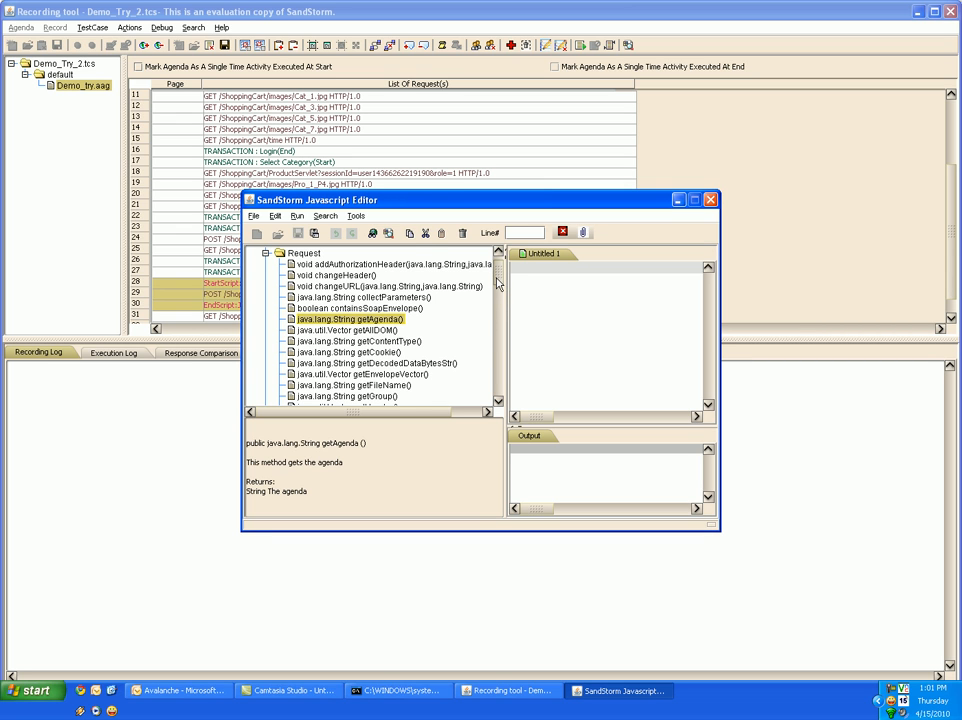
scroll(497, 294, down, 3)
scroll(497, 297, down, 8)
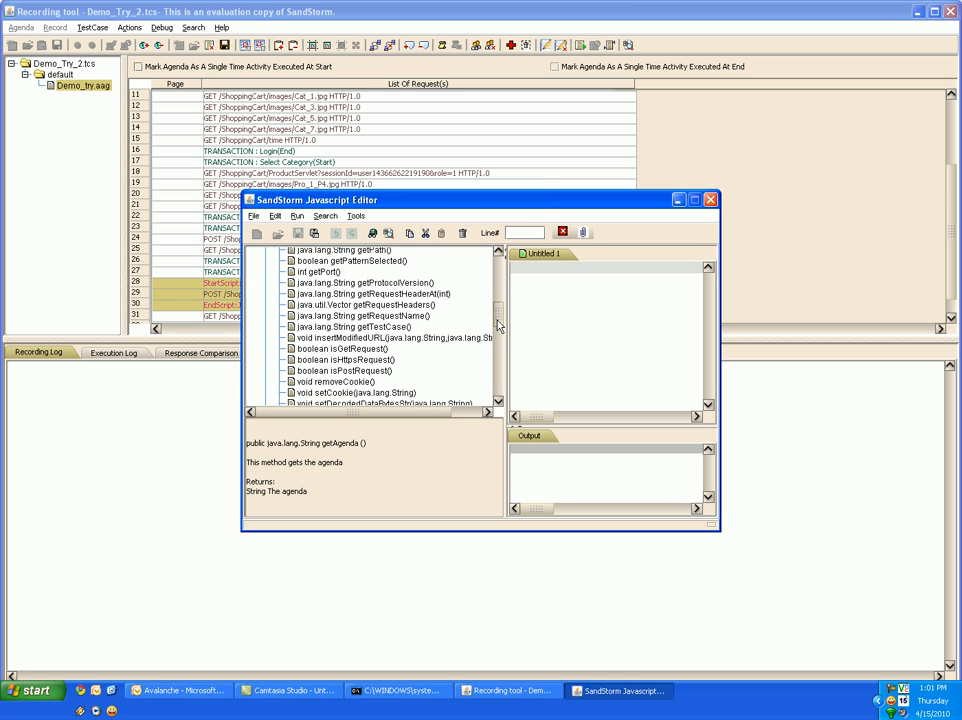
click(378, 335)
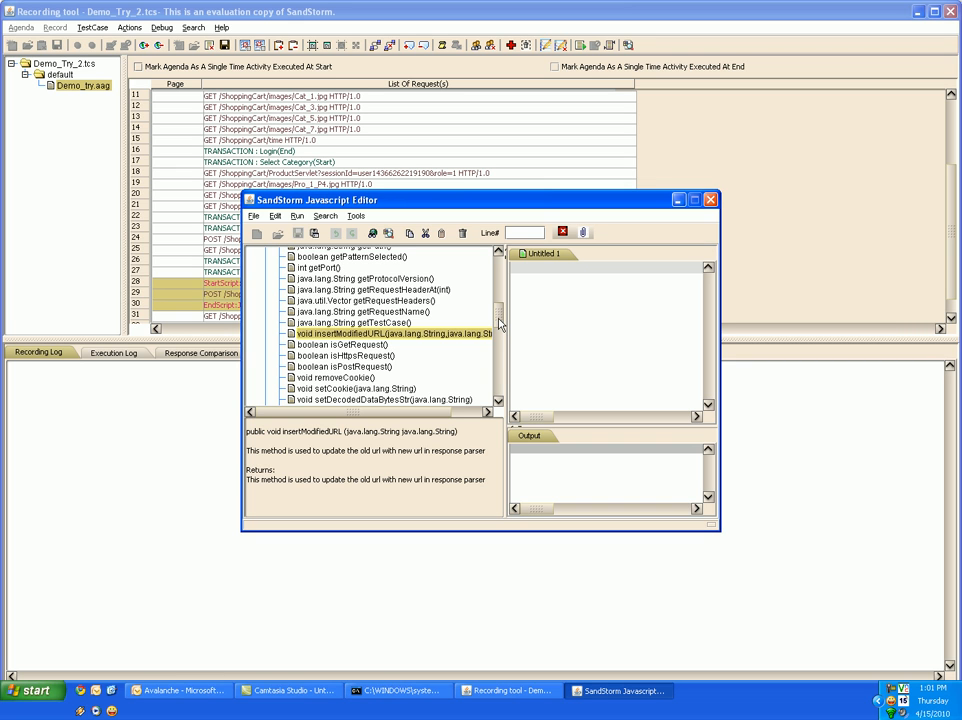
drag(499, 323, 503, 358)
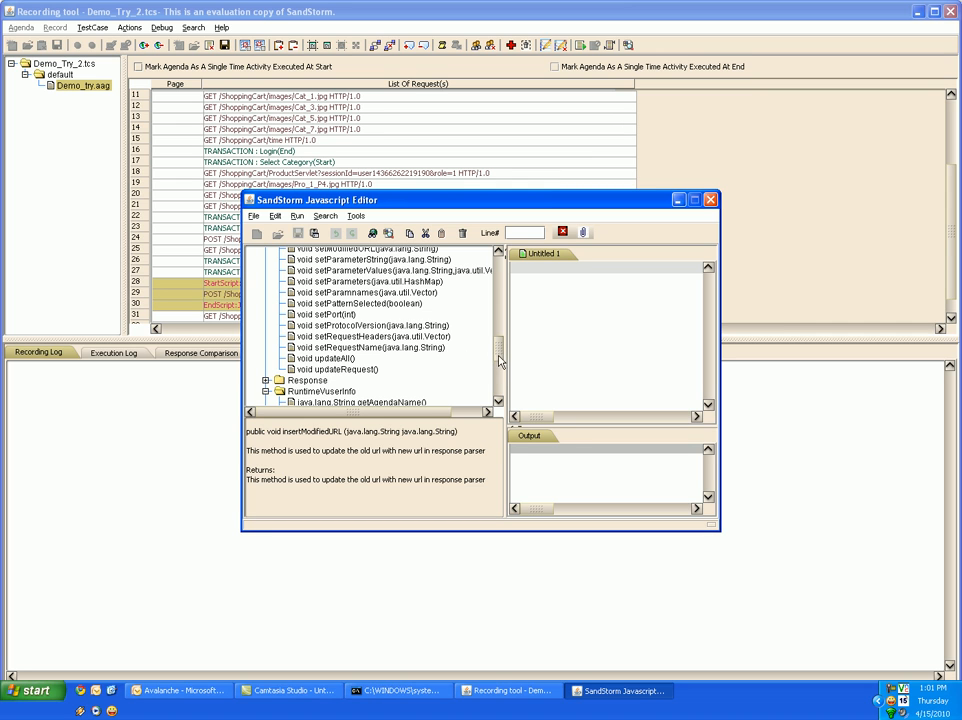
Expand the Response object and read the description of its getHTTPCode method.
click(276, 382)
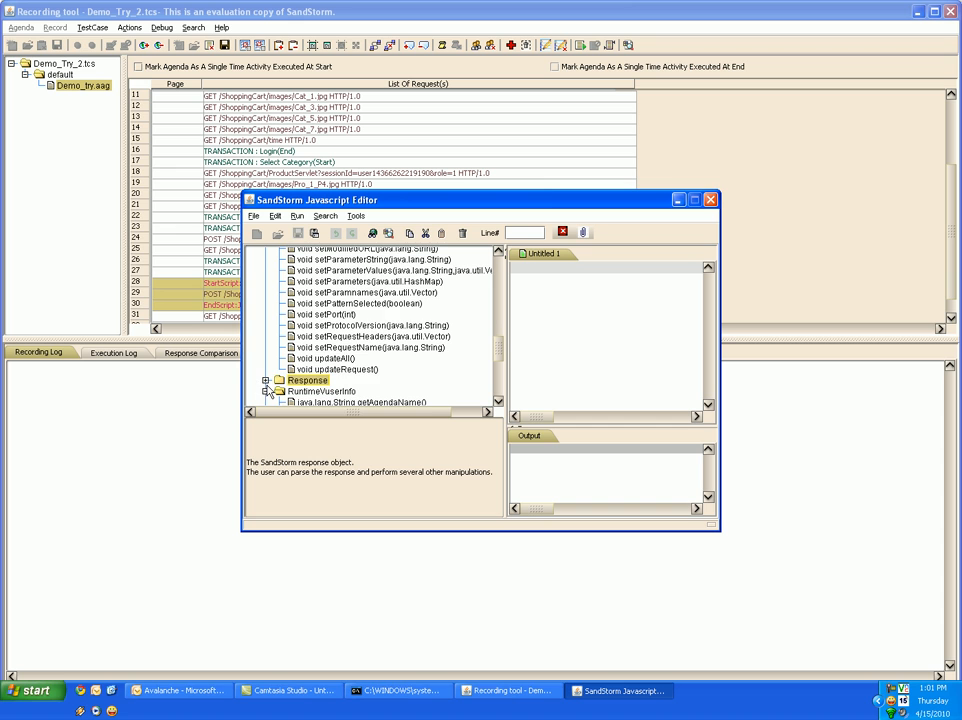
click(266, 381)
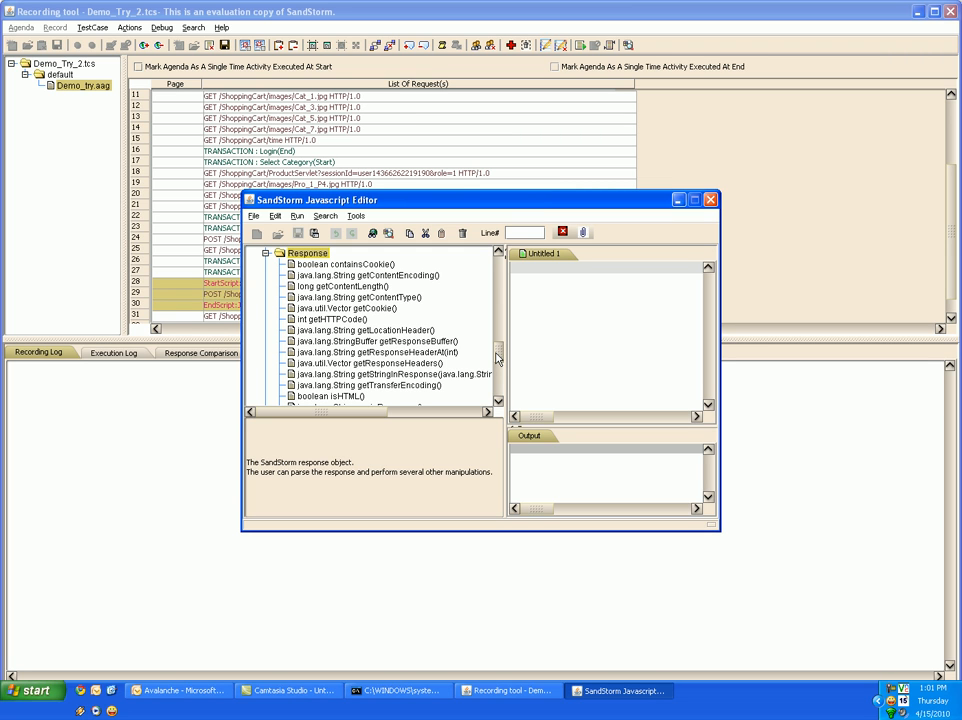
click(349, 321)
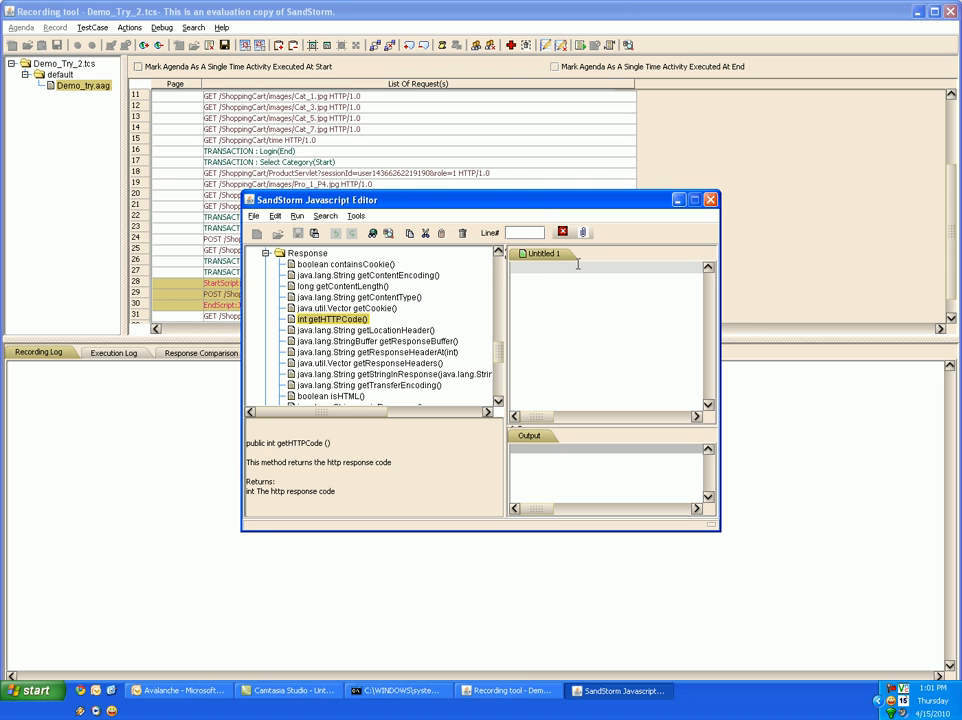
Close the blank script and open Remove_NTLM_Headers.js from the scripts folder in the JavaScript editor.
click(562, 232)
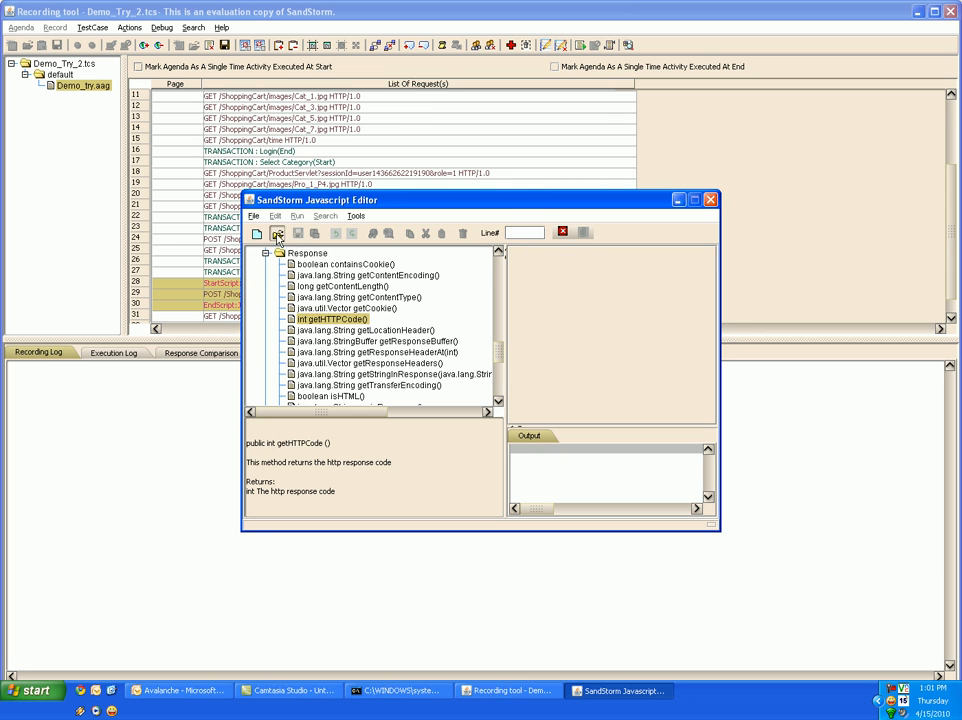
click(278, 236)
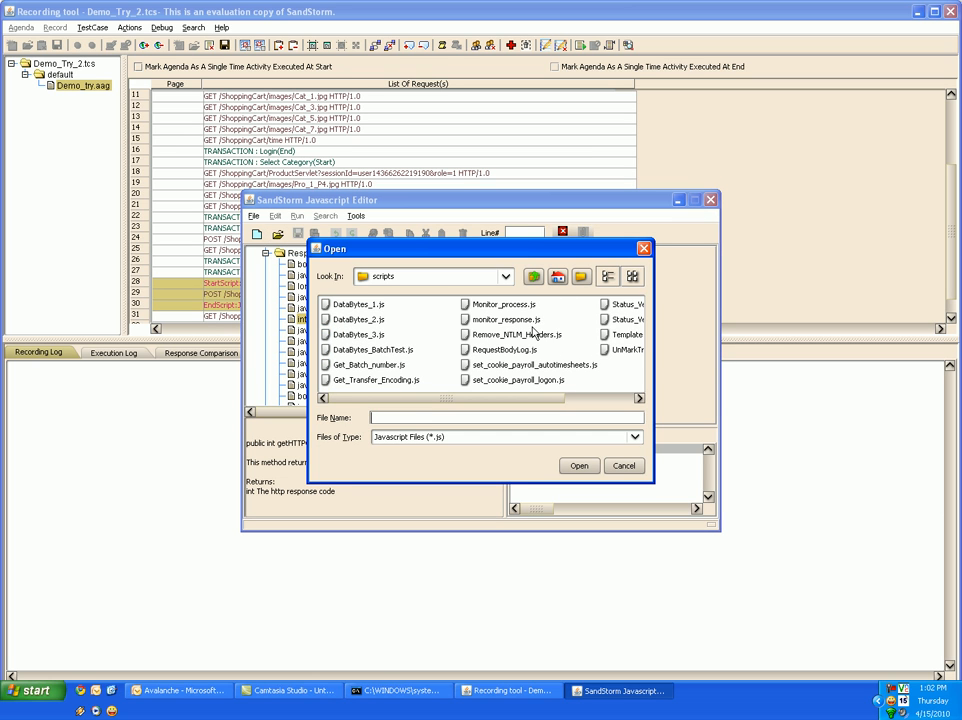
click(533, 337)
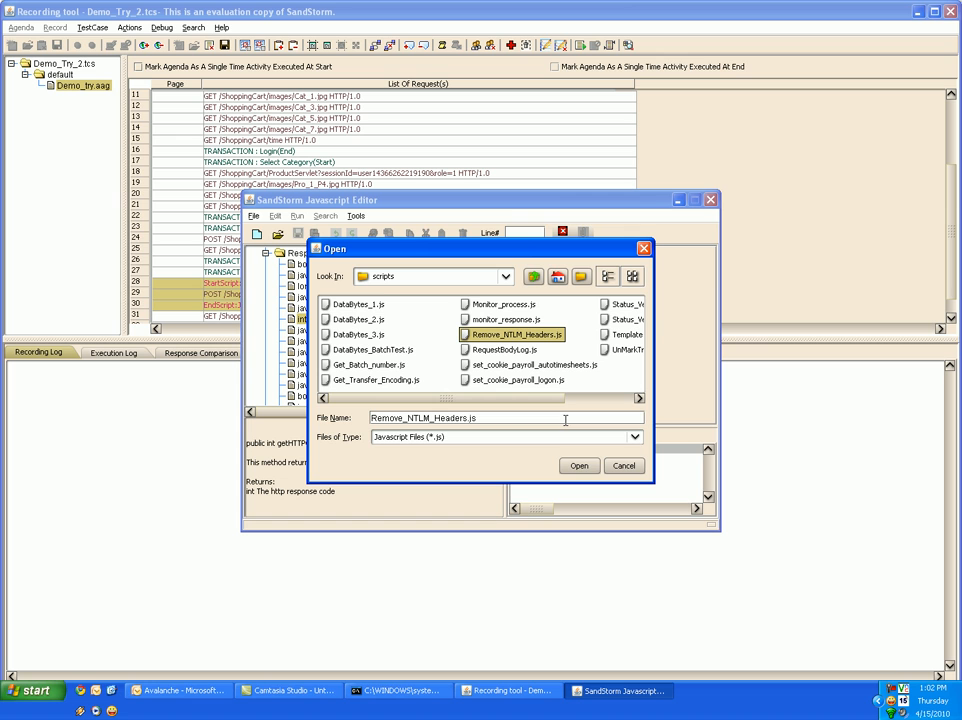
click(578, 466)
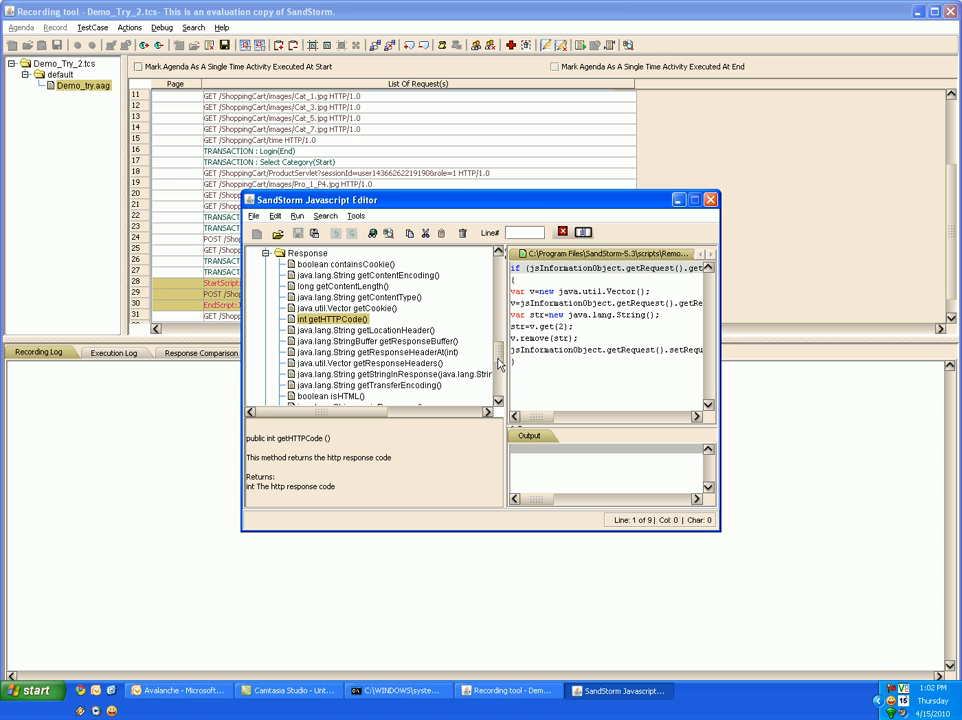
Expand the Utility object and read the description of its printlnLog method.
drag(499, 360, 501, 396)
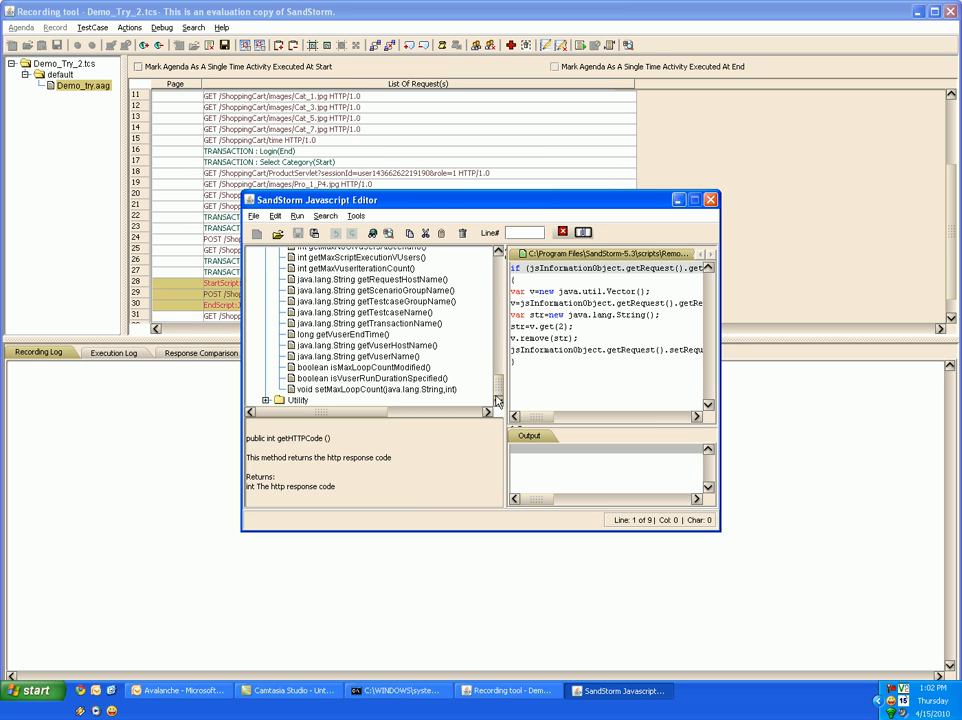
click(266, 400)
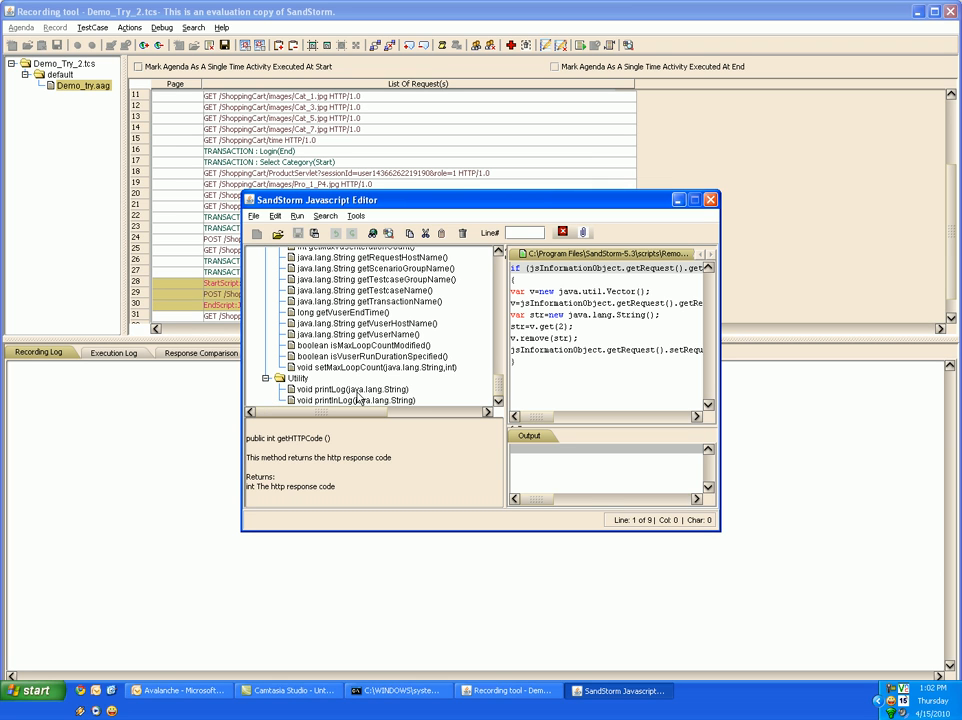
click(356, 400)
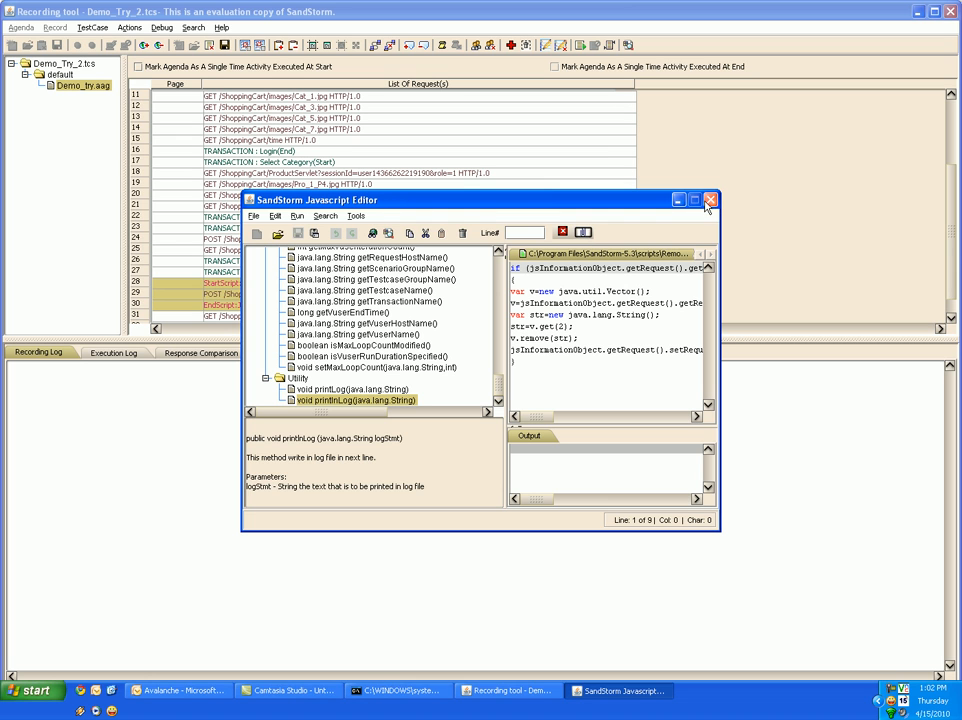
Close the JavaScript editor, select the LogoutServlet POST request and save the agenda.
click(710, 200)
click(313, 294)
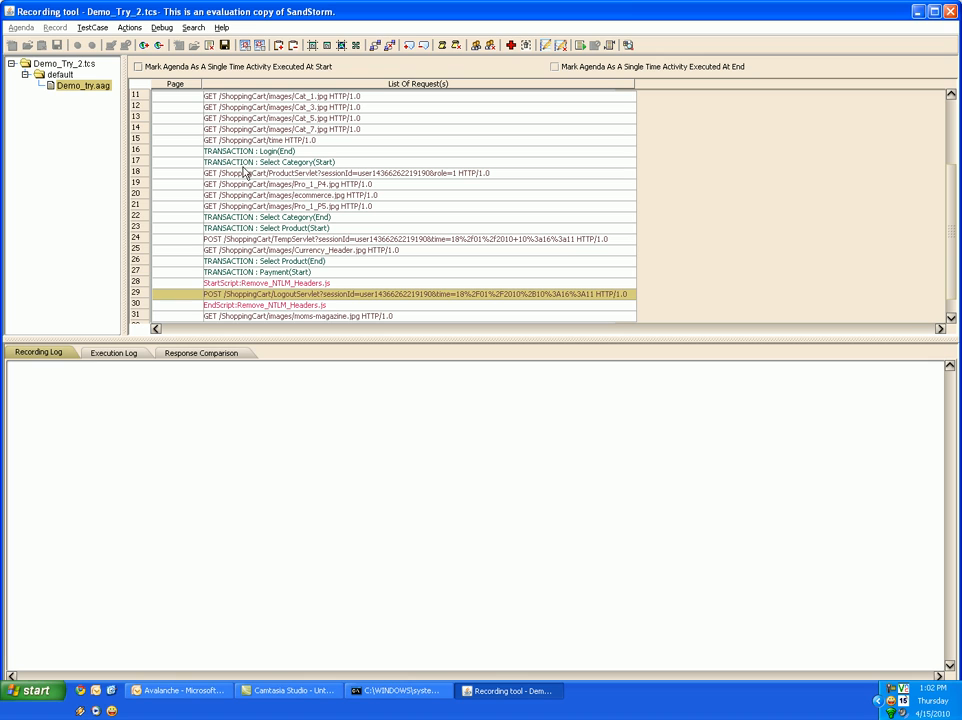
click(225, 46)
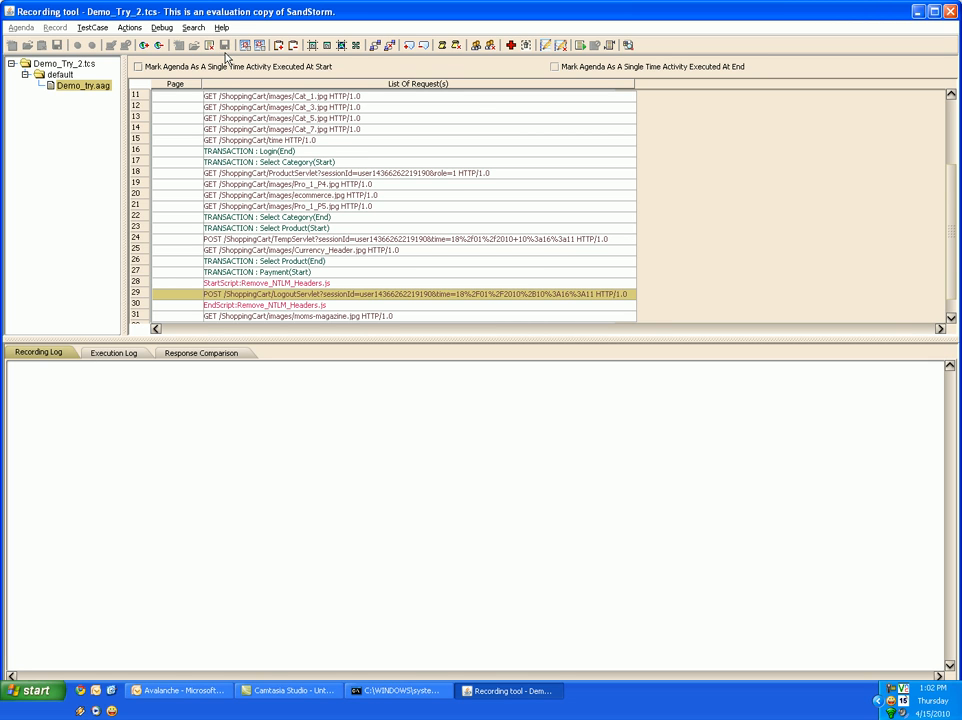